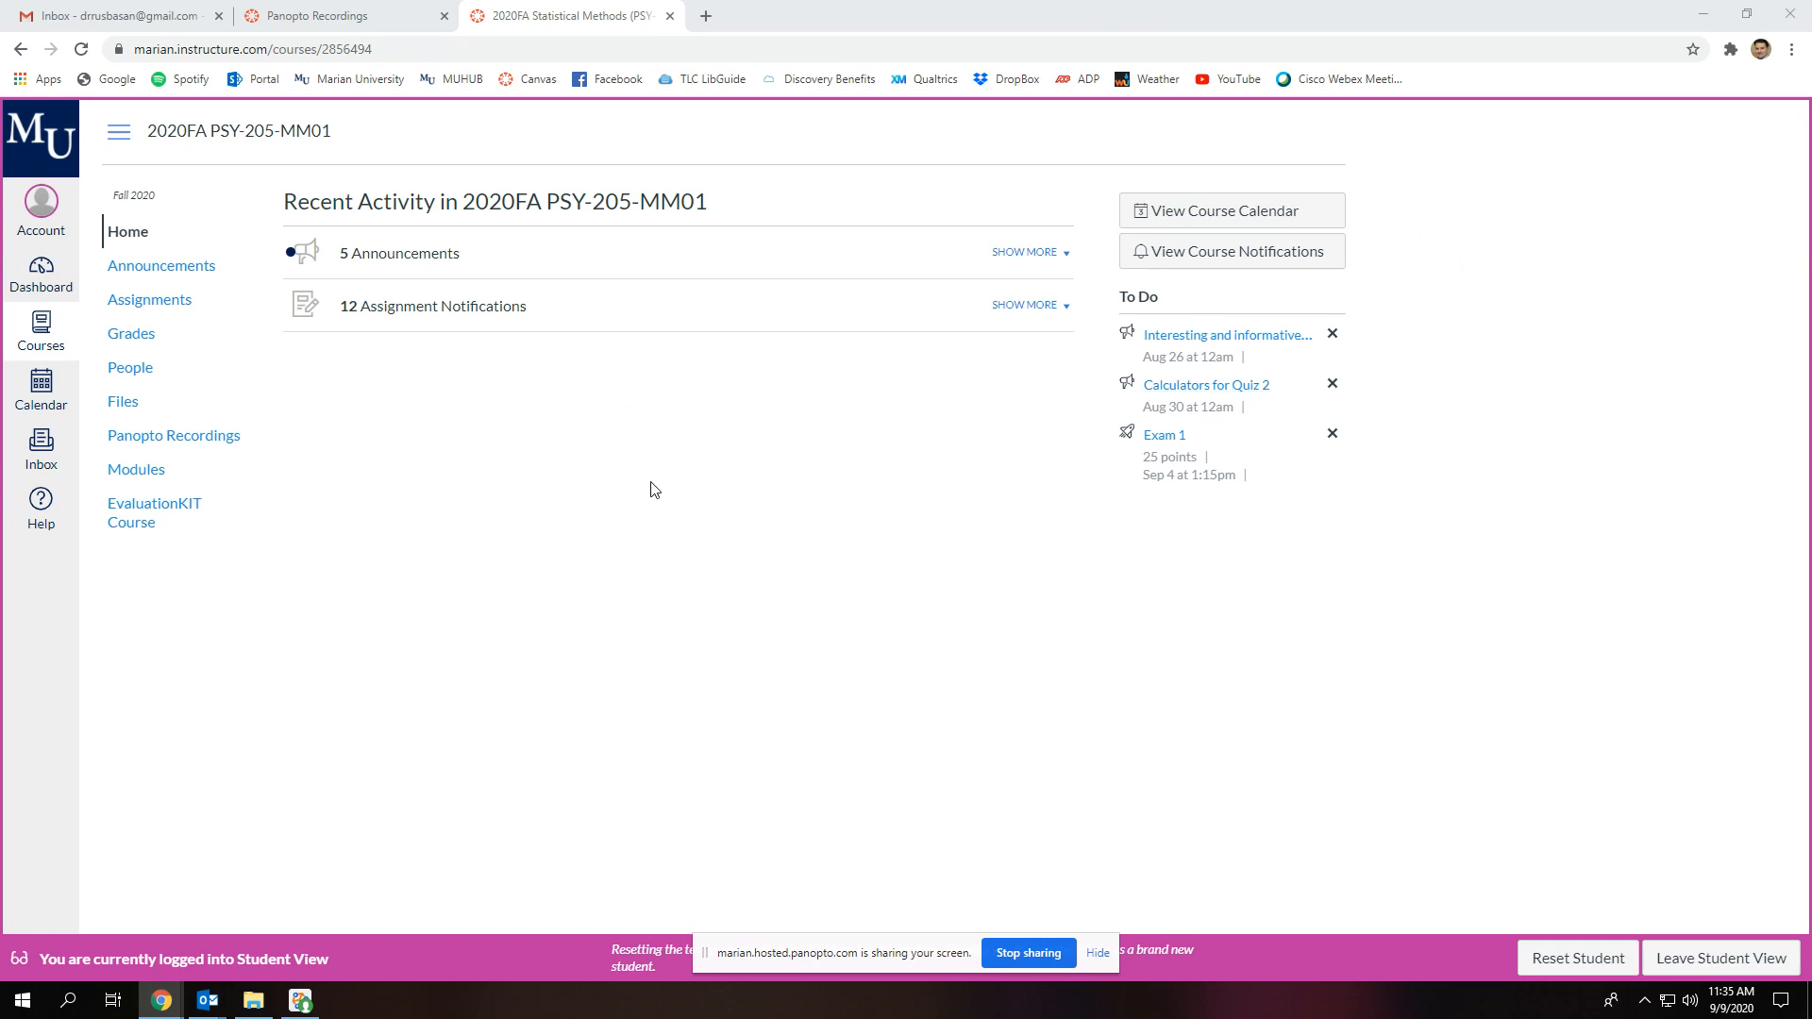
Download Hwch14.sav from the SPSS Files folder in the course files
{"action": "left_click", "coordinate": [124, 404]}
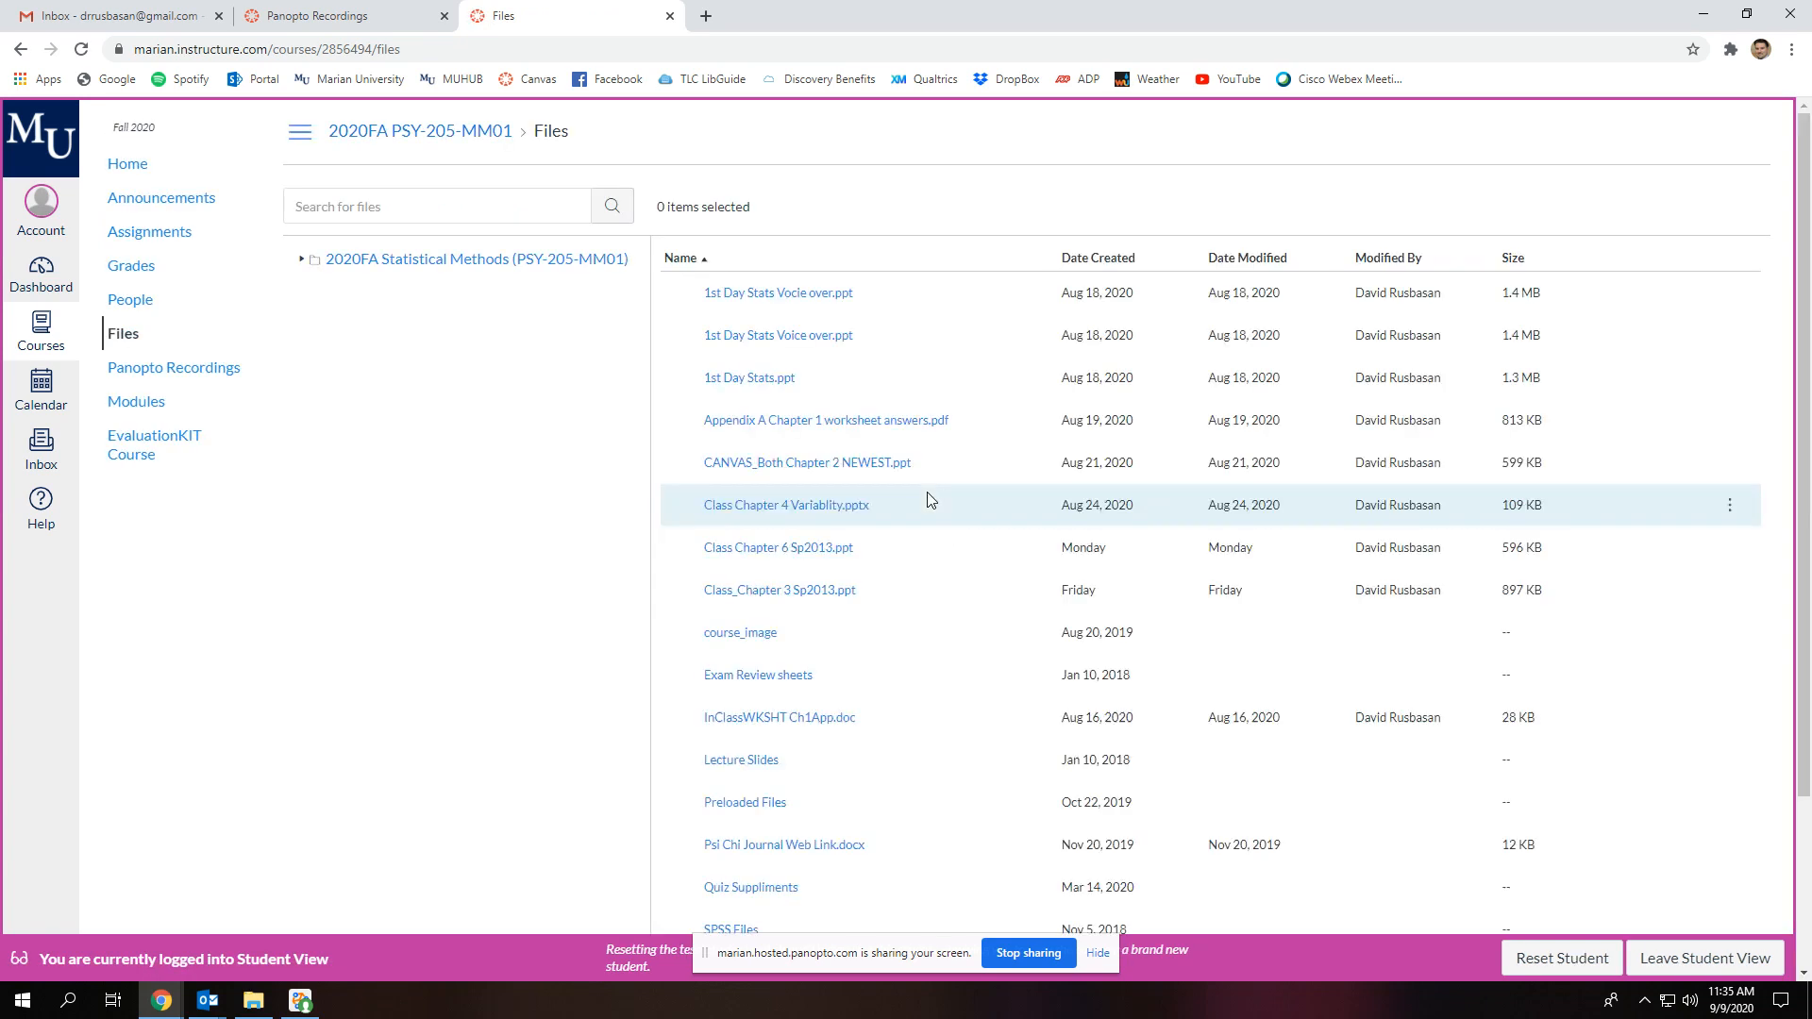
{"action": "scroll", "coordinate": [935, 566], "scroll_direction": "down", "scroll_amount": 3}
{"action": "left_click", "coordinate": [732, 713]}
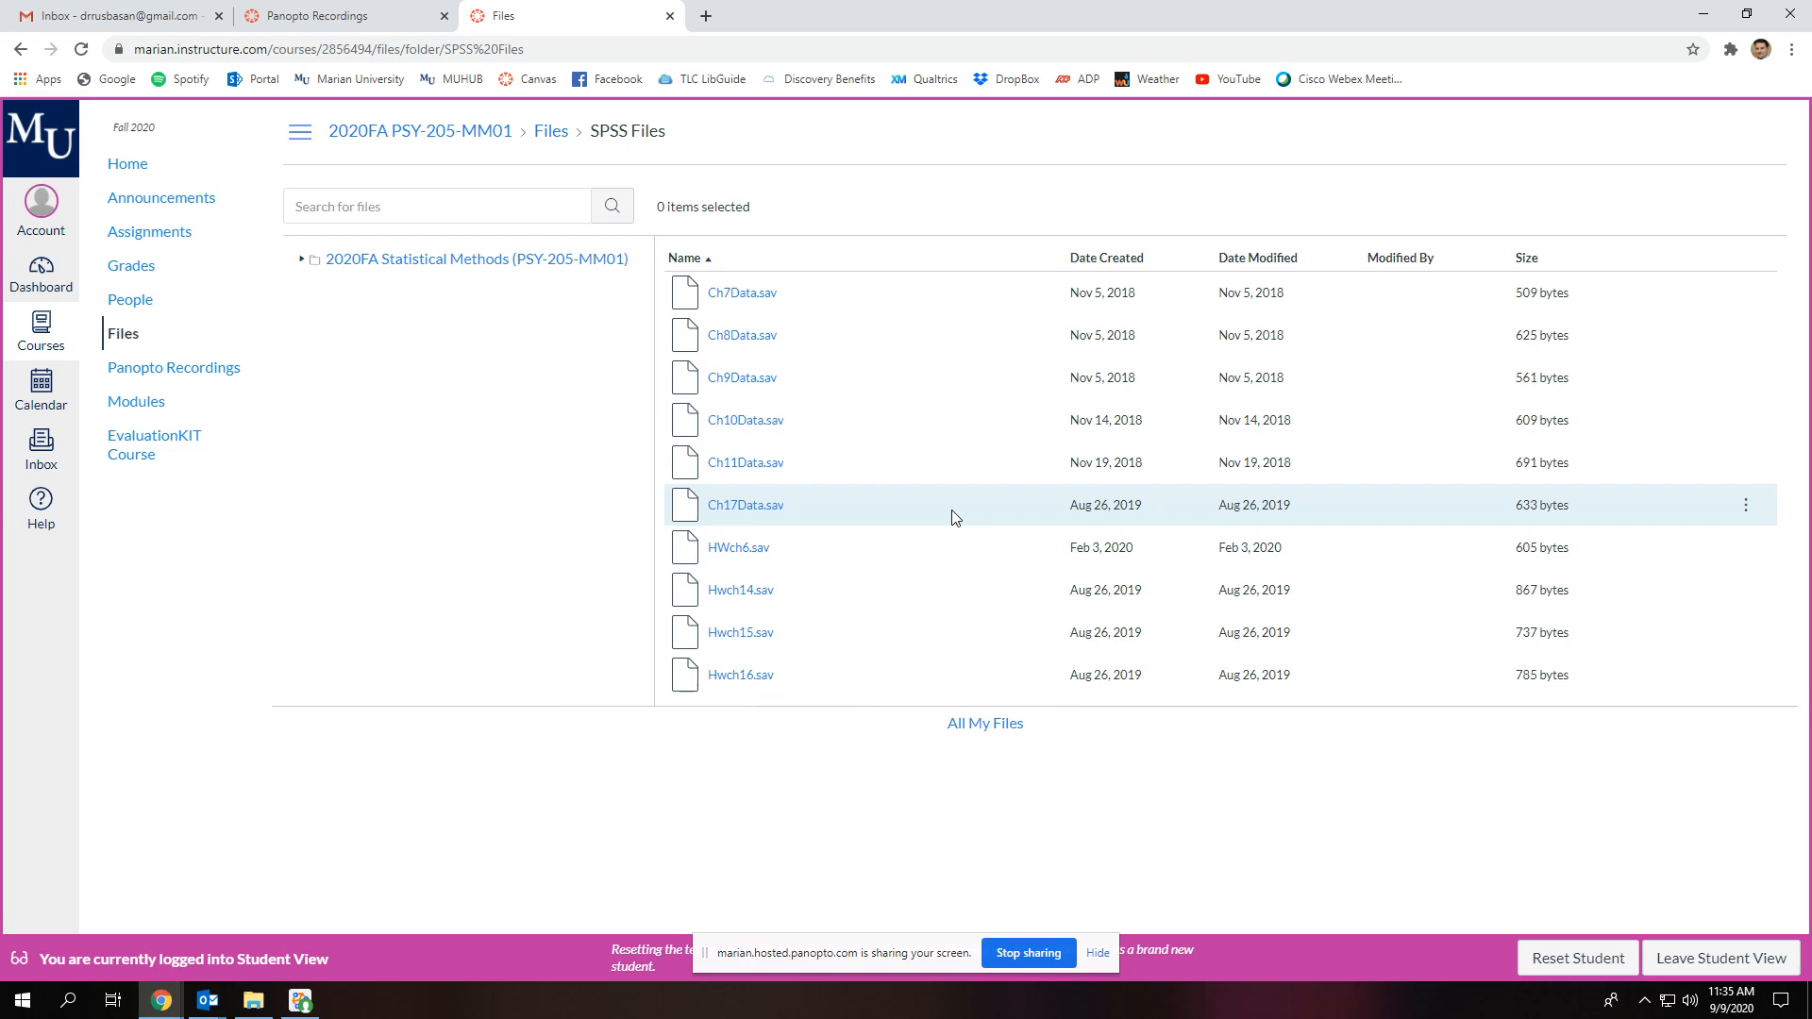
{"action": "left_click", "coordinate": [746, 593]}
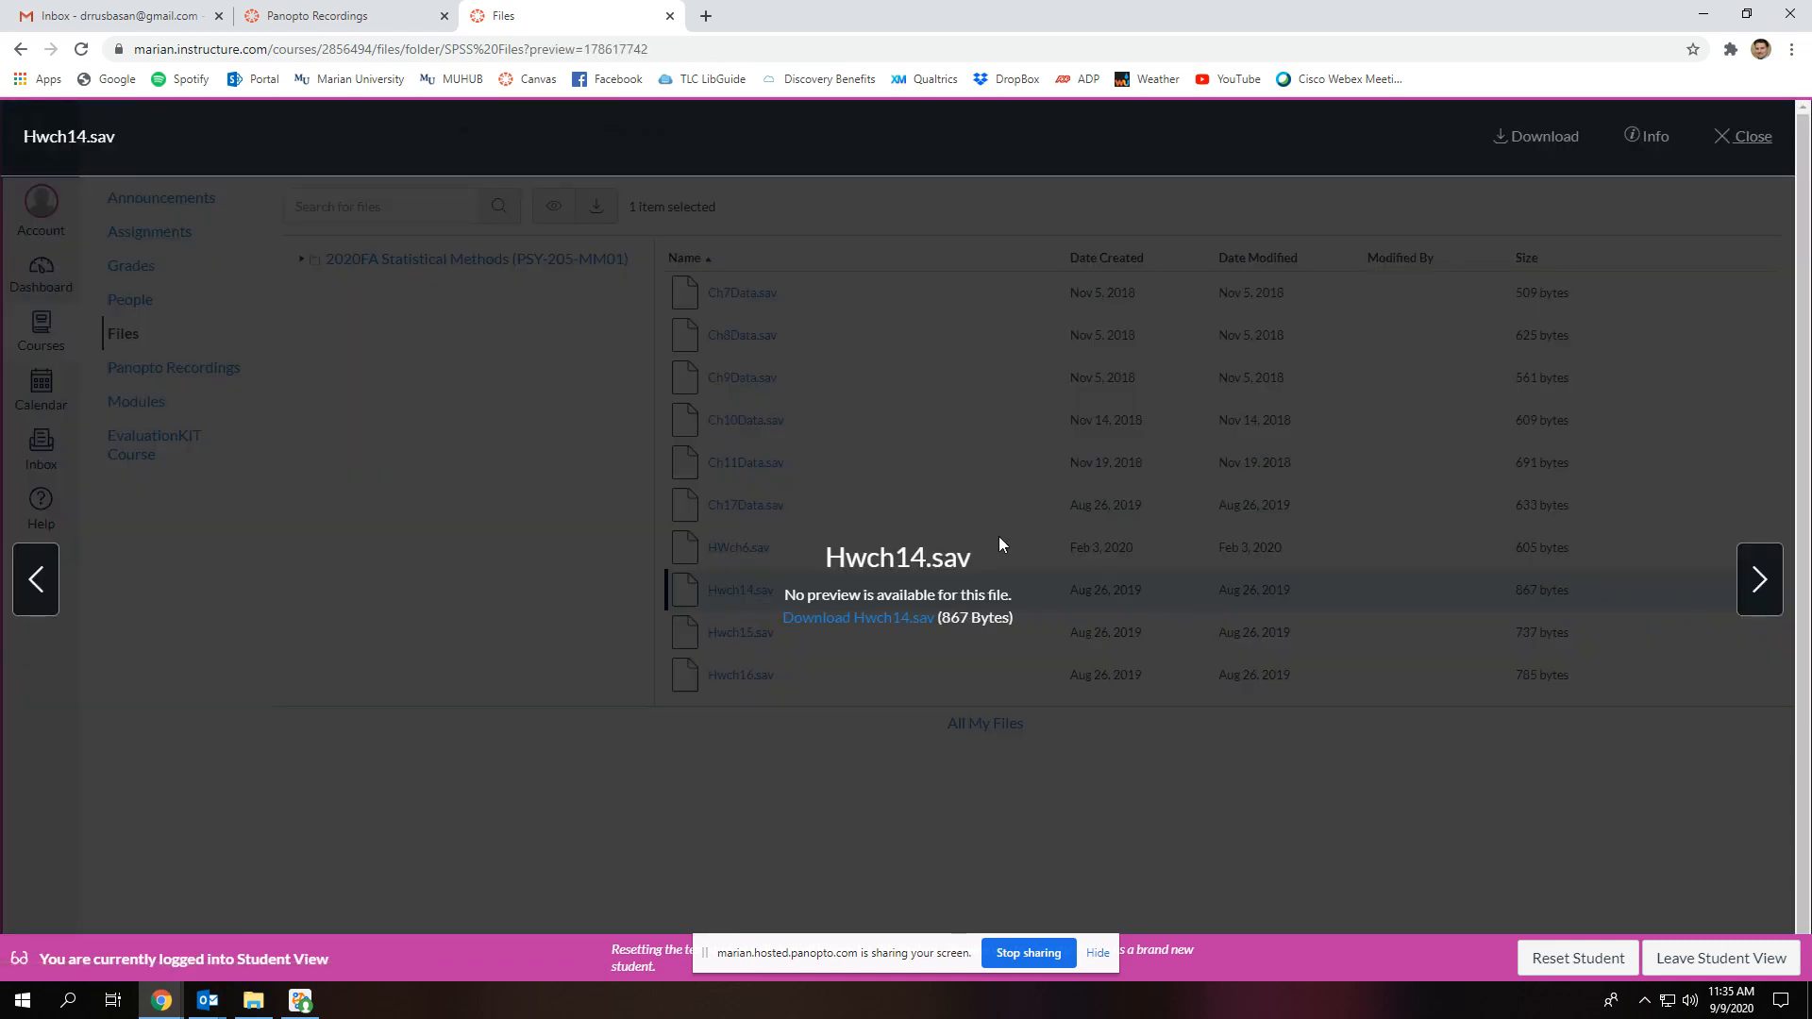
{"action": "left_click", "coordinate": [876, 619]}
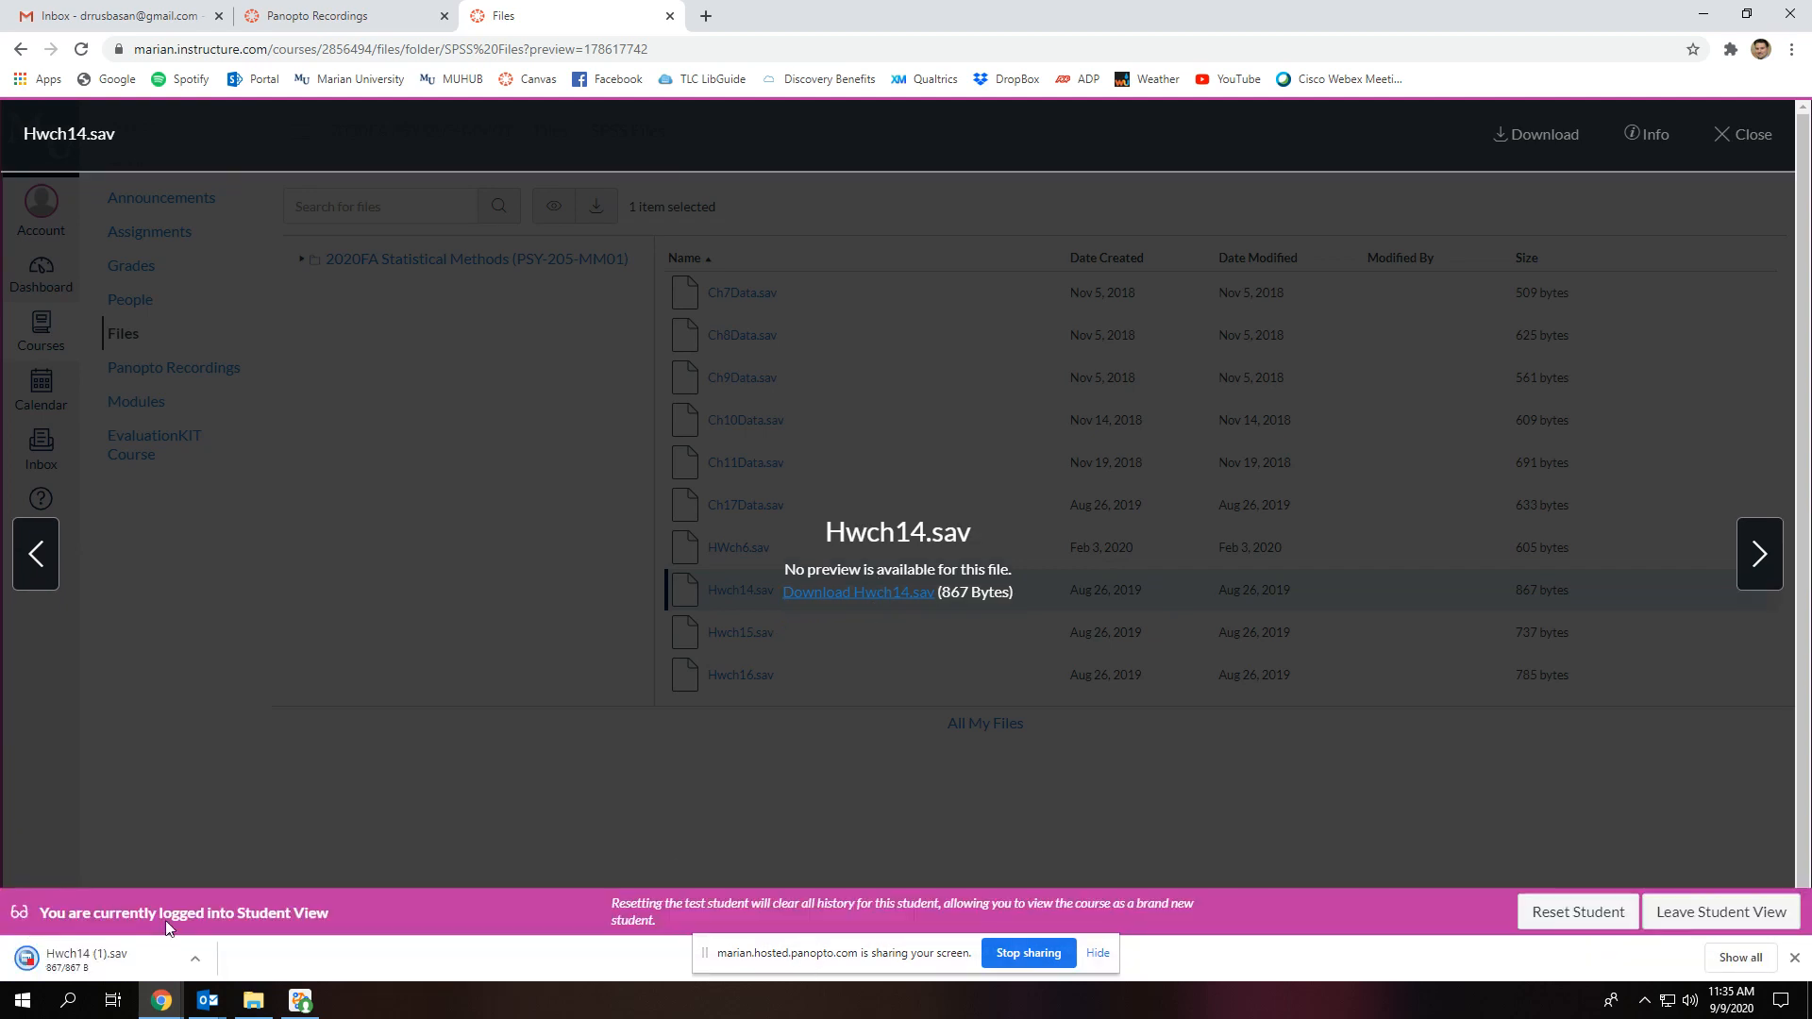
{"action": "left_click", "coordinate": [87, 957]}
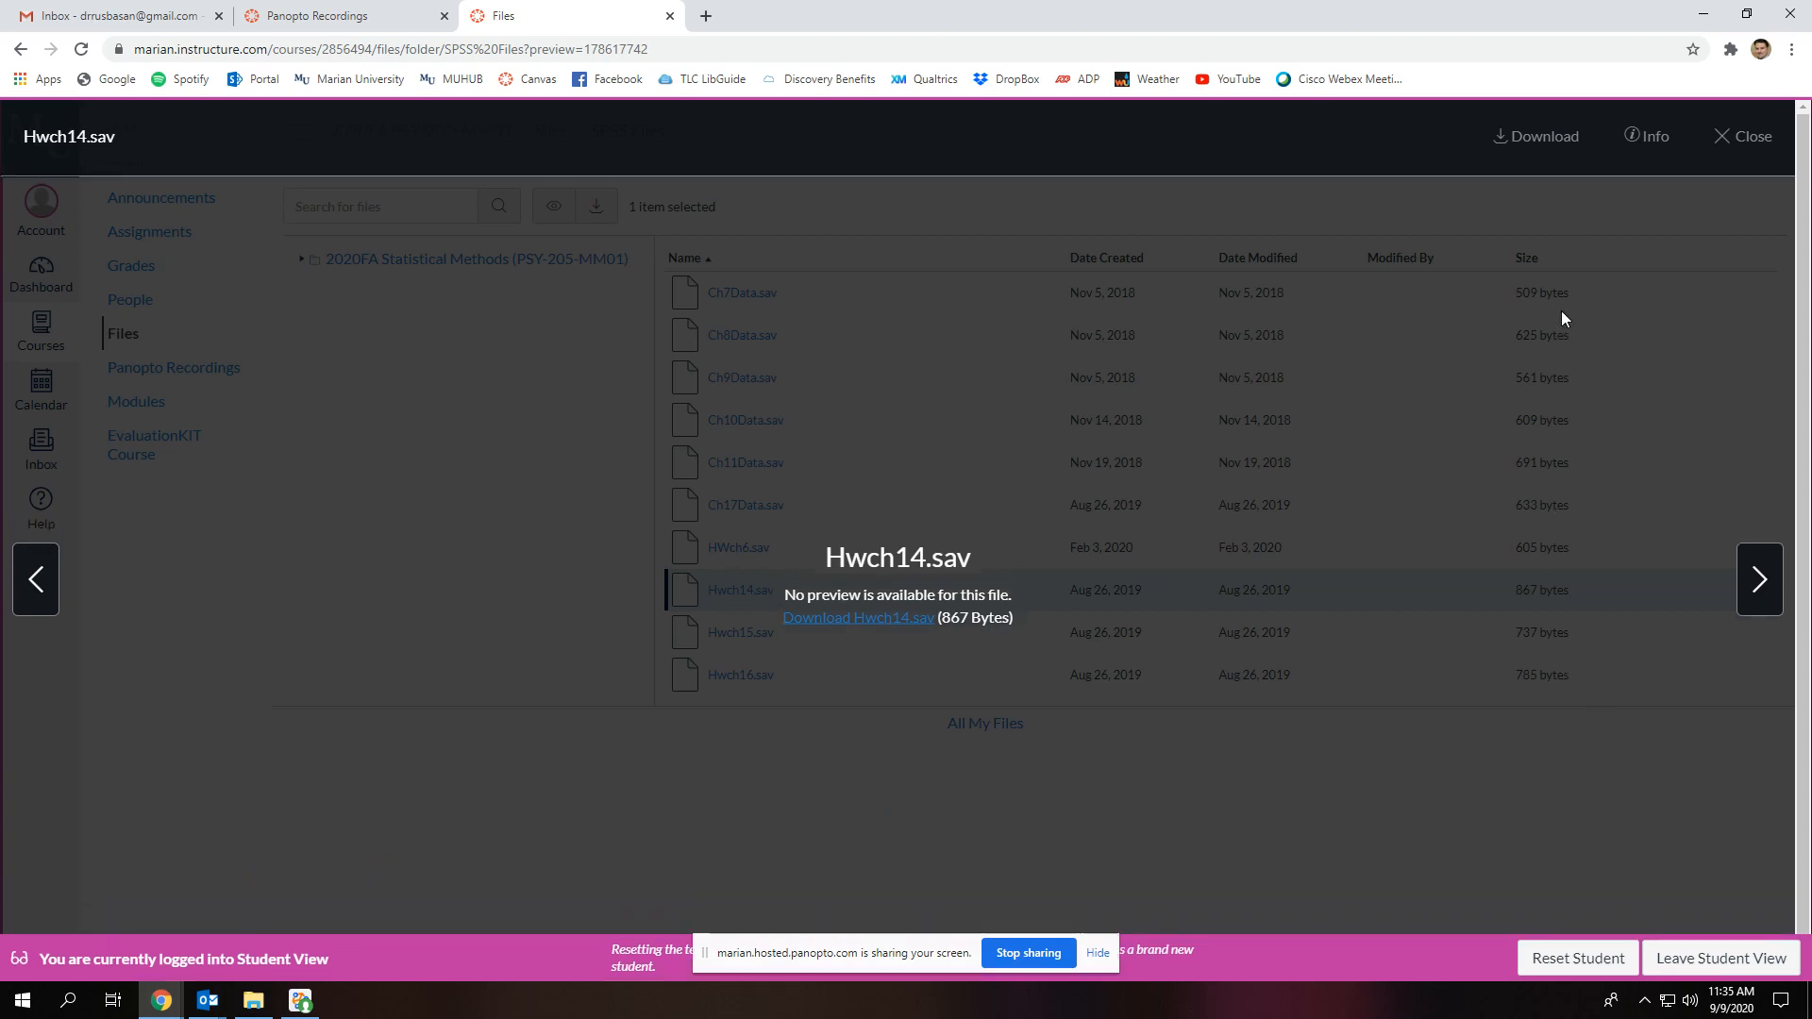
Switch to the desktop and launch JASP 0.13.1.0, clearing away the File Explorer window and the mail notification
{"action": "left_click", "coordinate": [1703, 13]}
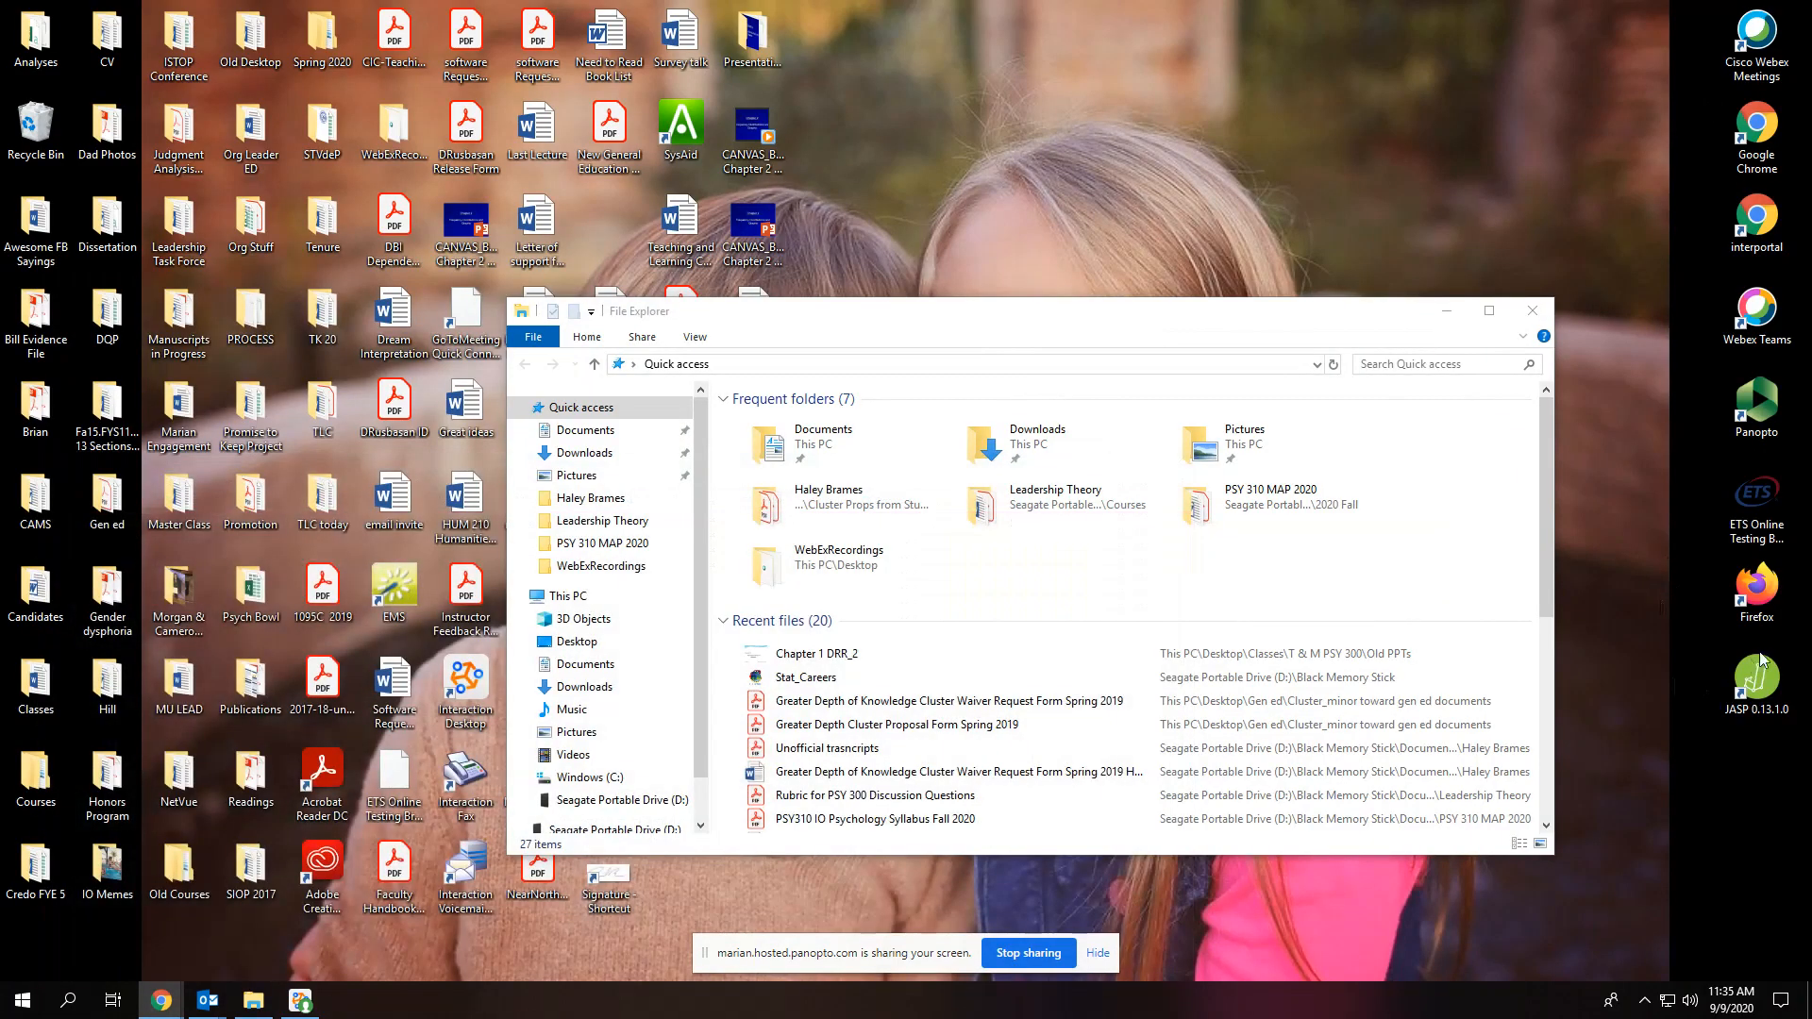
{"action": "double_click", "coordinate": [1758, 678]}
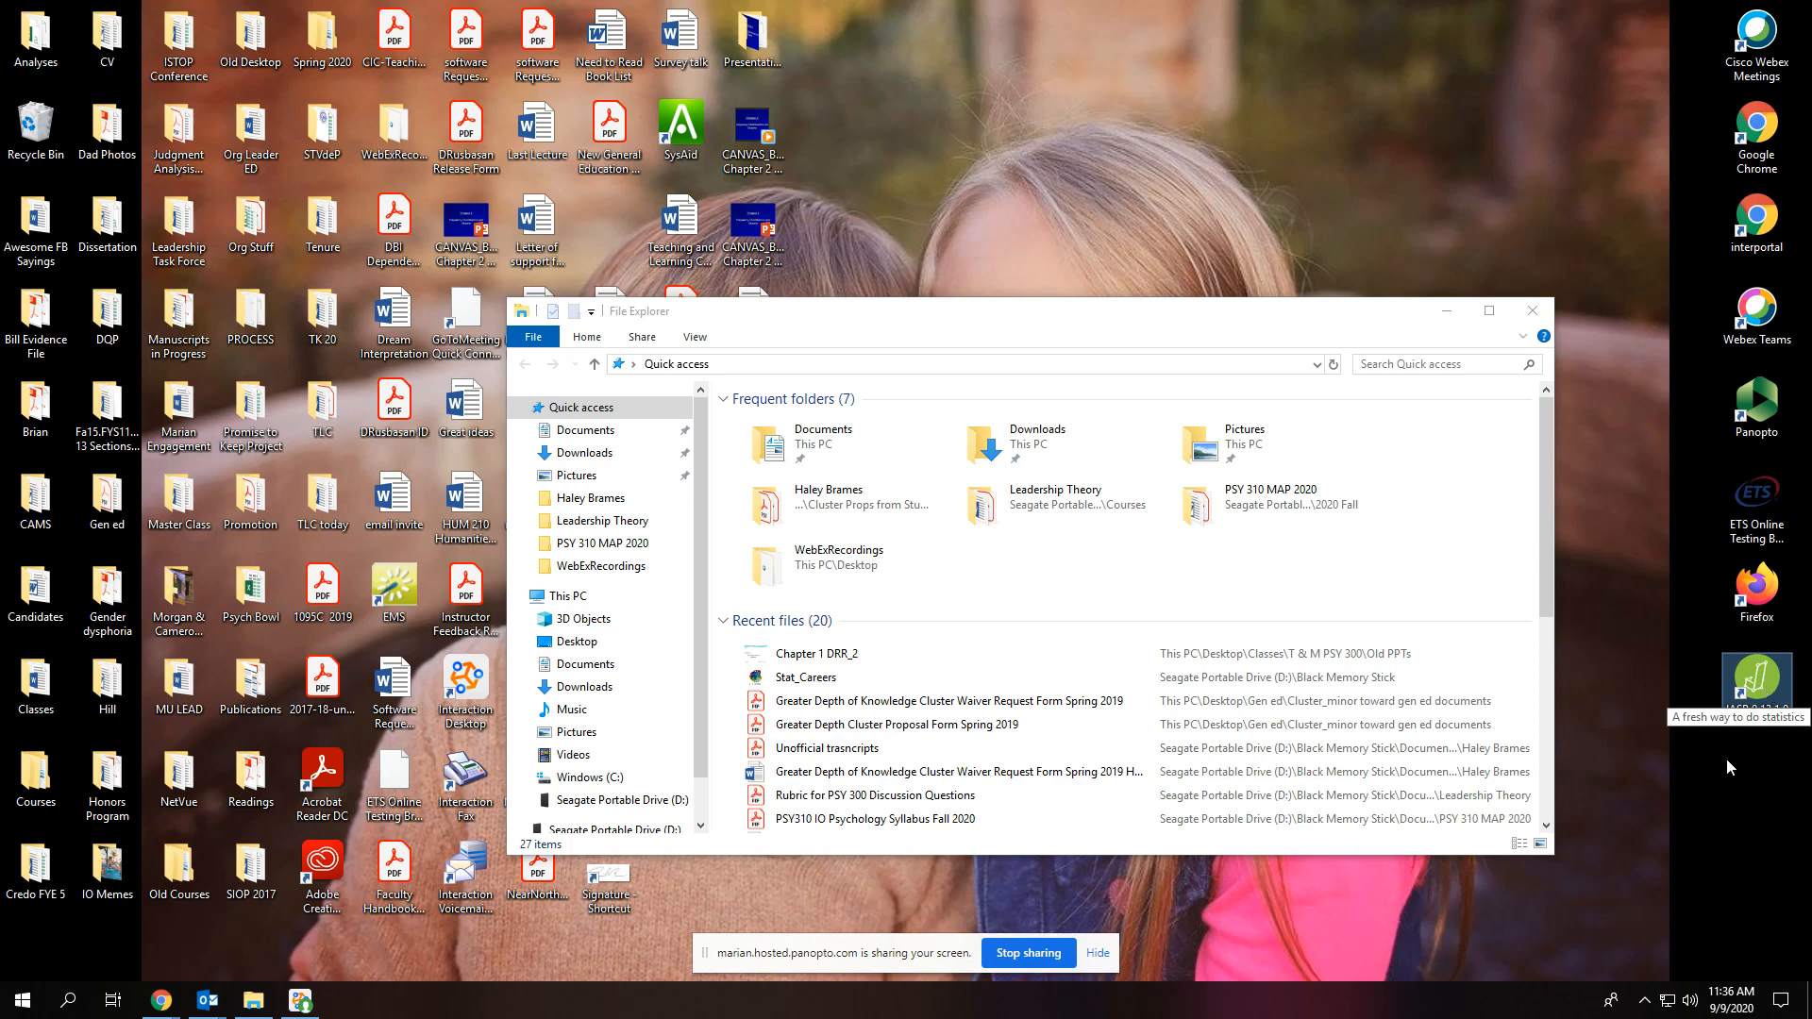
{"action": "double_click", "coordinate": [1754, 687]}
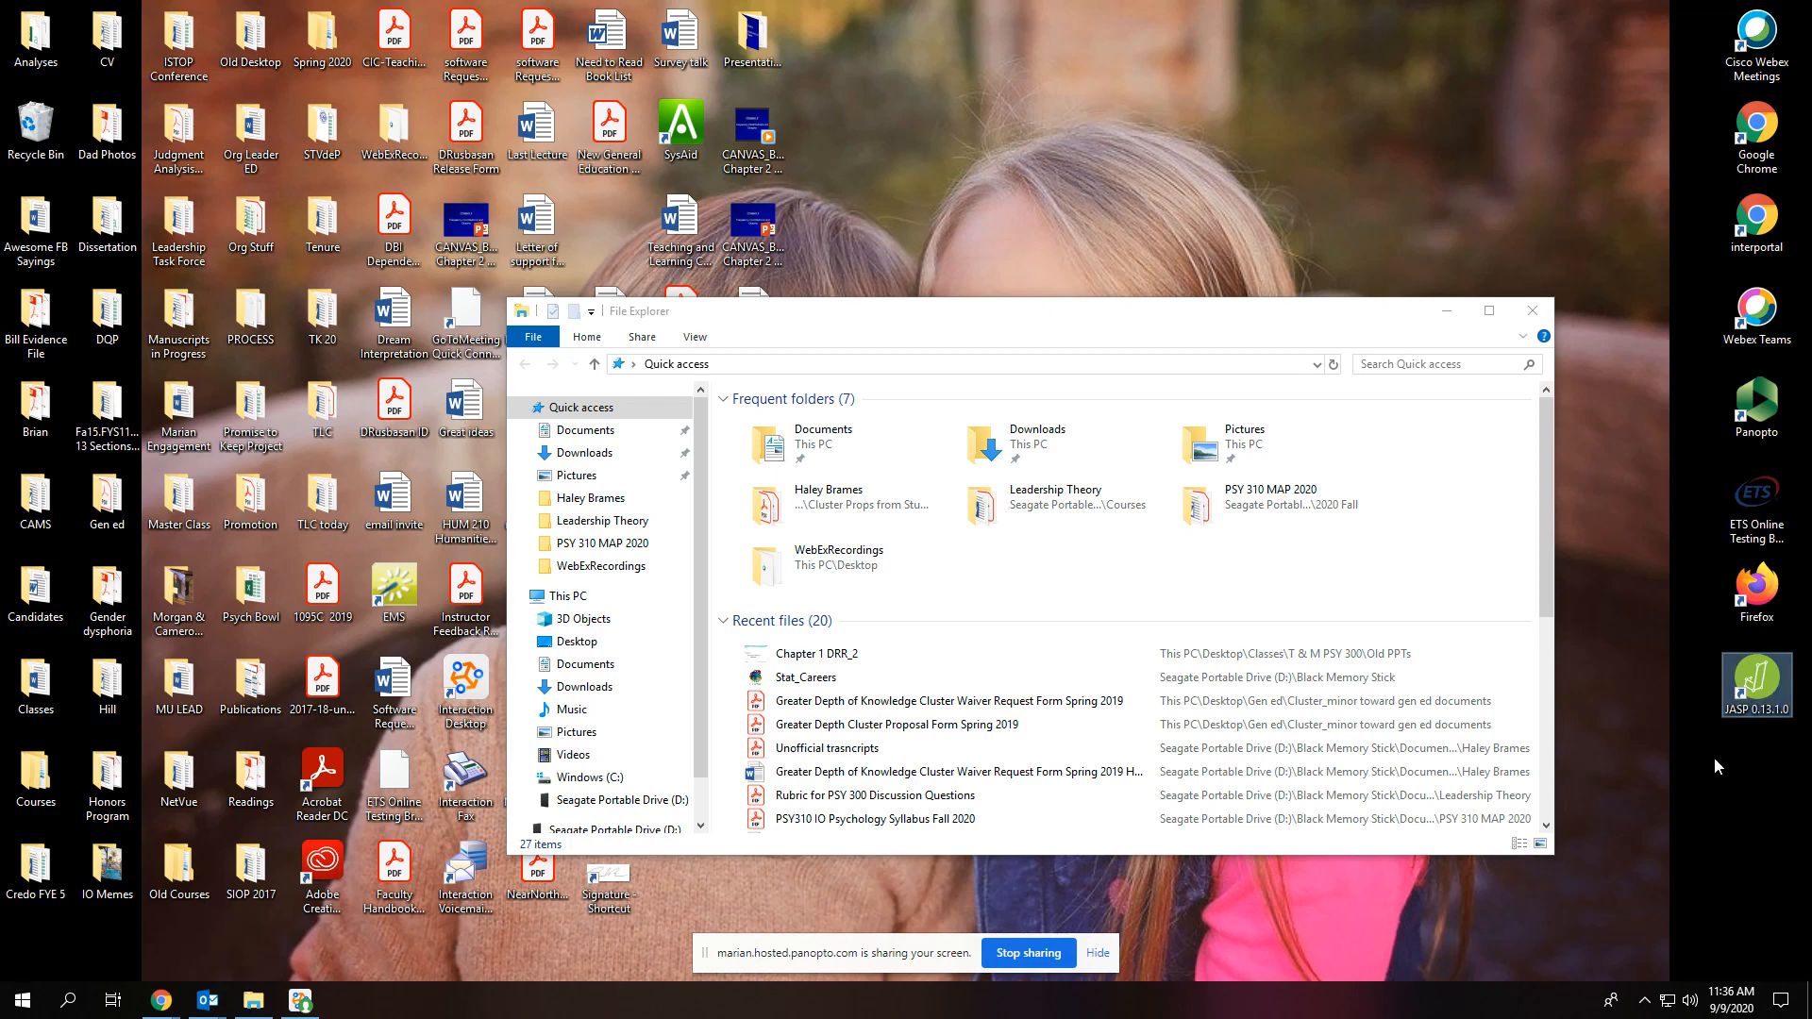
{"action": "double_click", "coordinate": [1753, 689]}
{"action": "left_click", "coordinate": [1449, 312]}
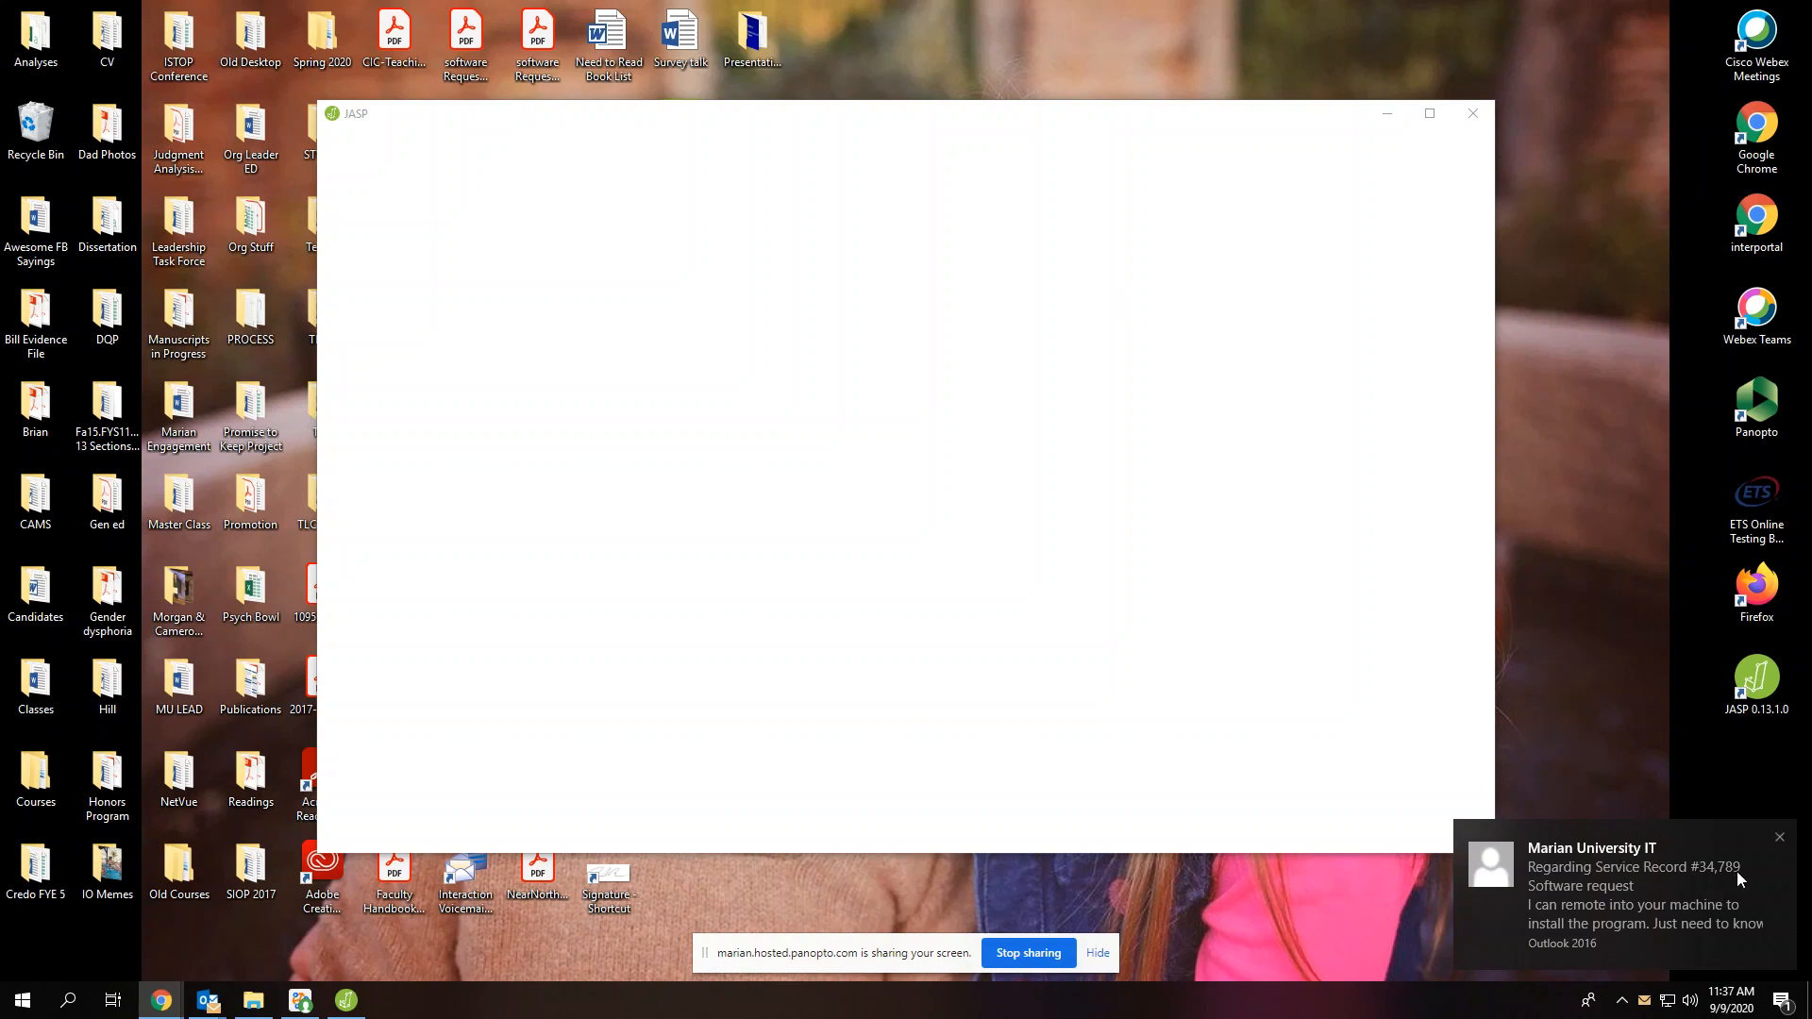
{"action": "left_click", "coordinate": [1780, 839]}
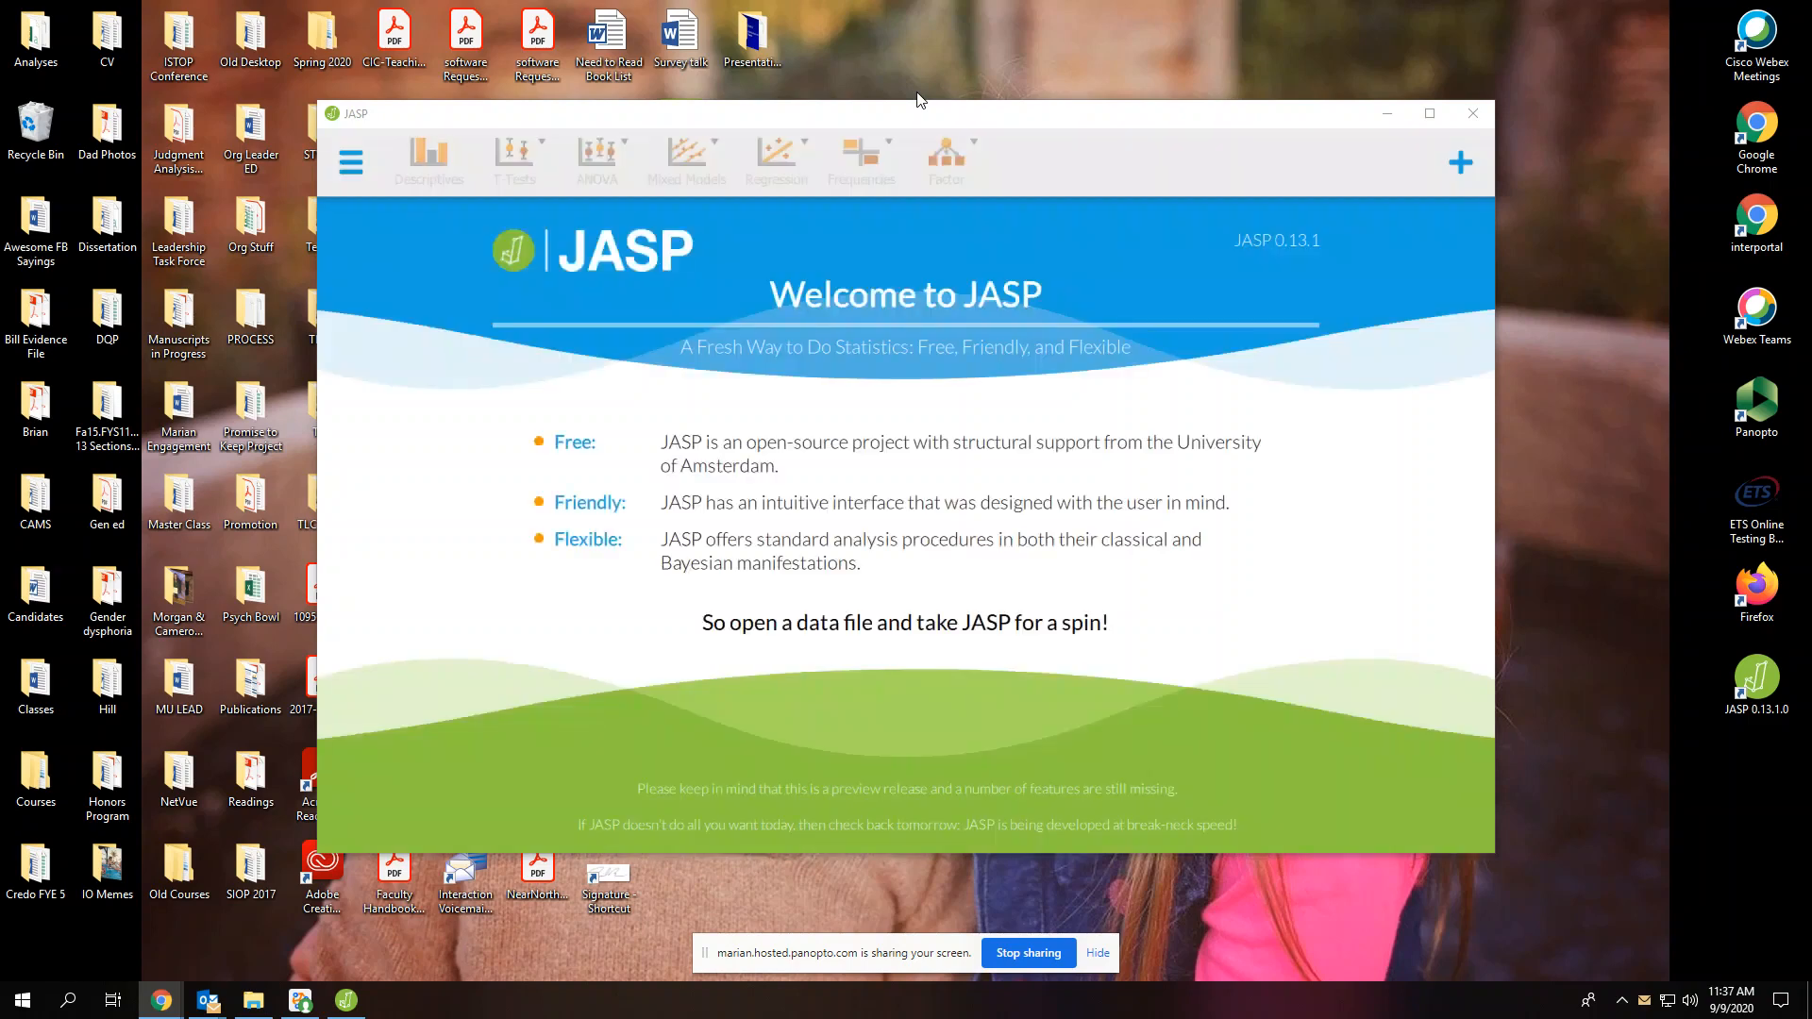
Open the data file Hwch14 (1) from the computer's Downloads folder in JASP and maximize the window
{"action": "left_click", "coordinate": [946, 630]}
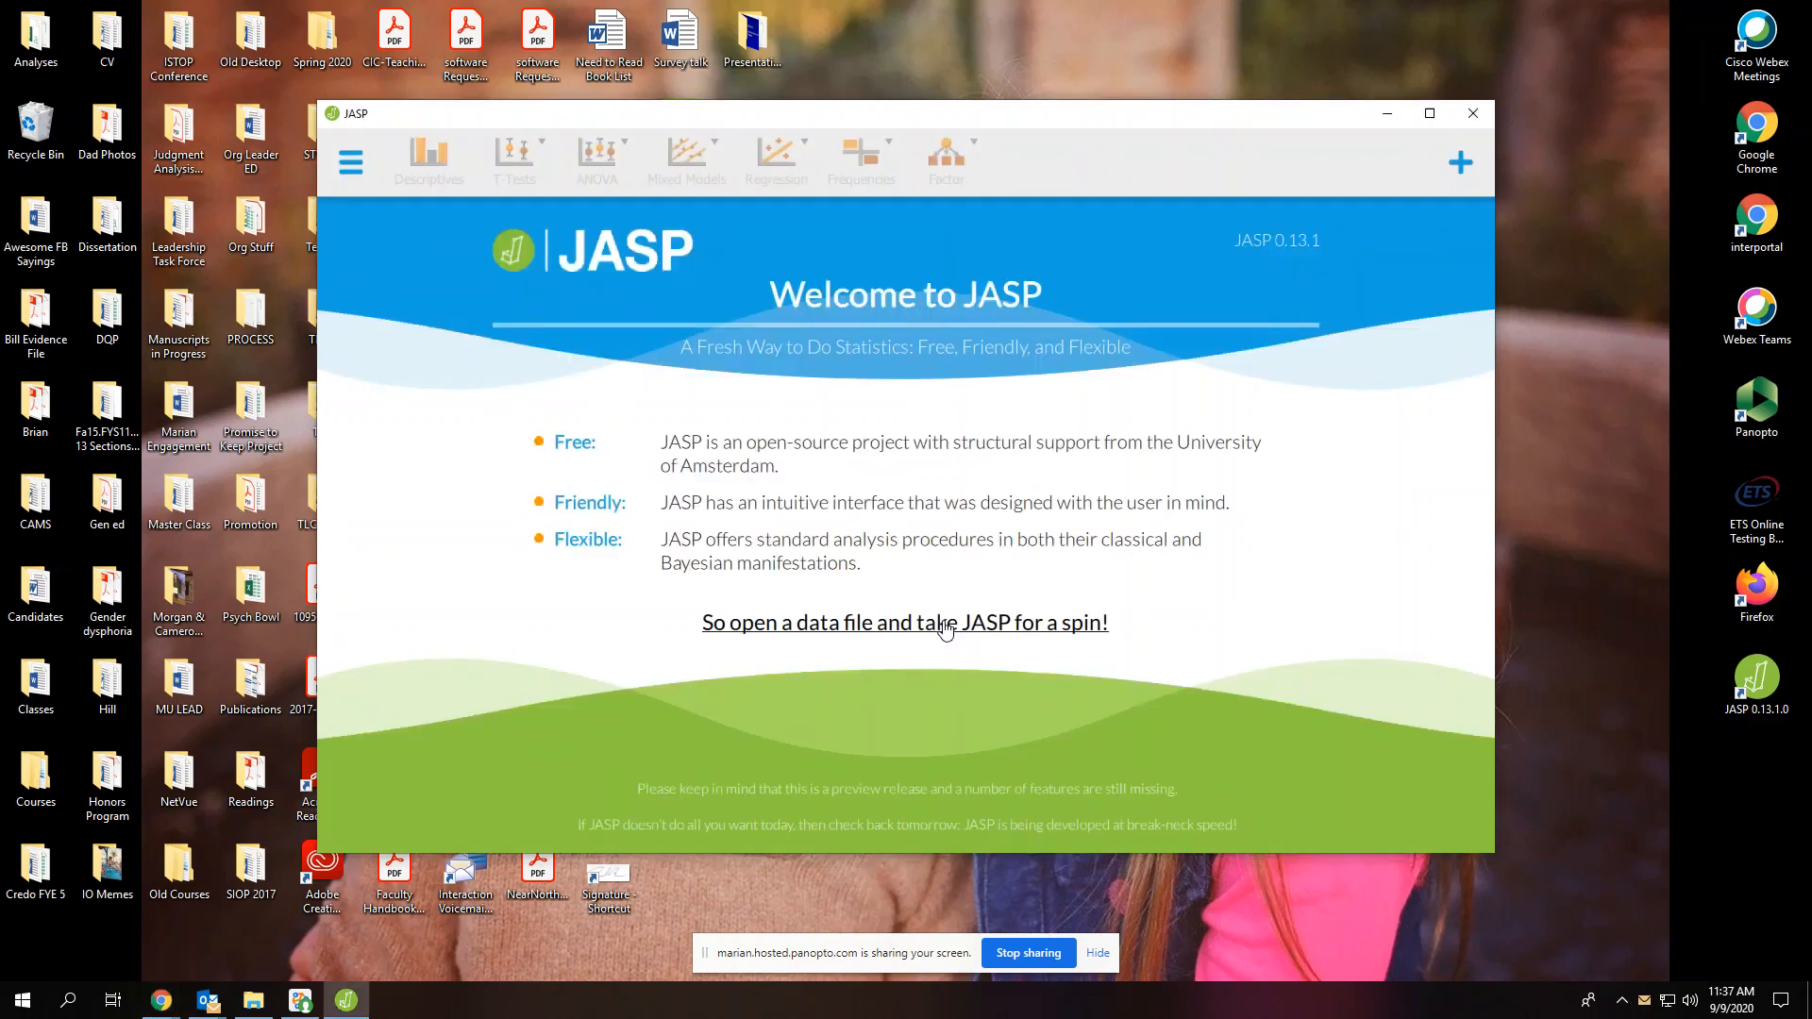
{"action": "left_click", "coordinate": [945, 630]}
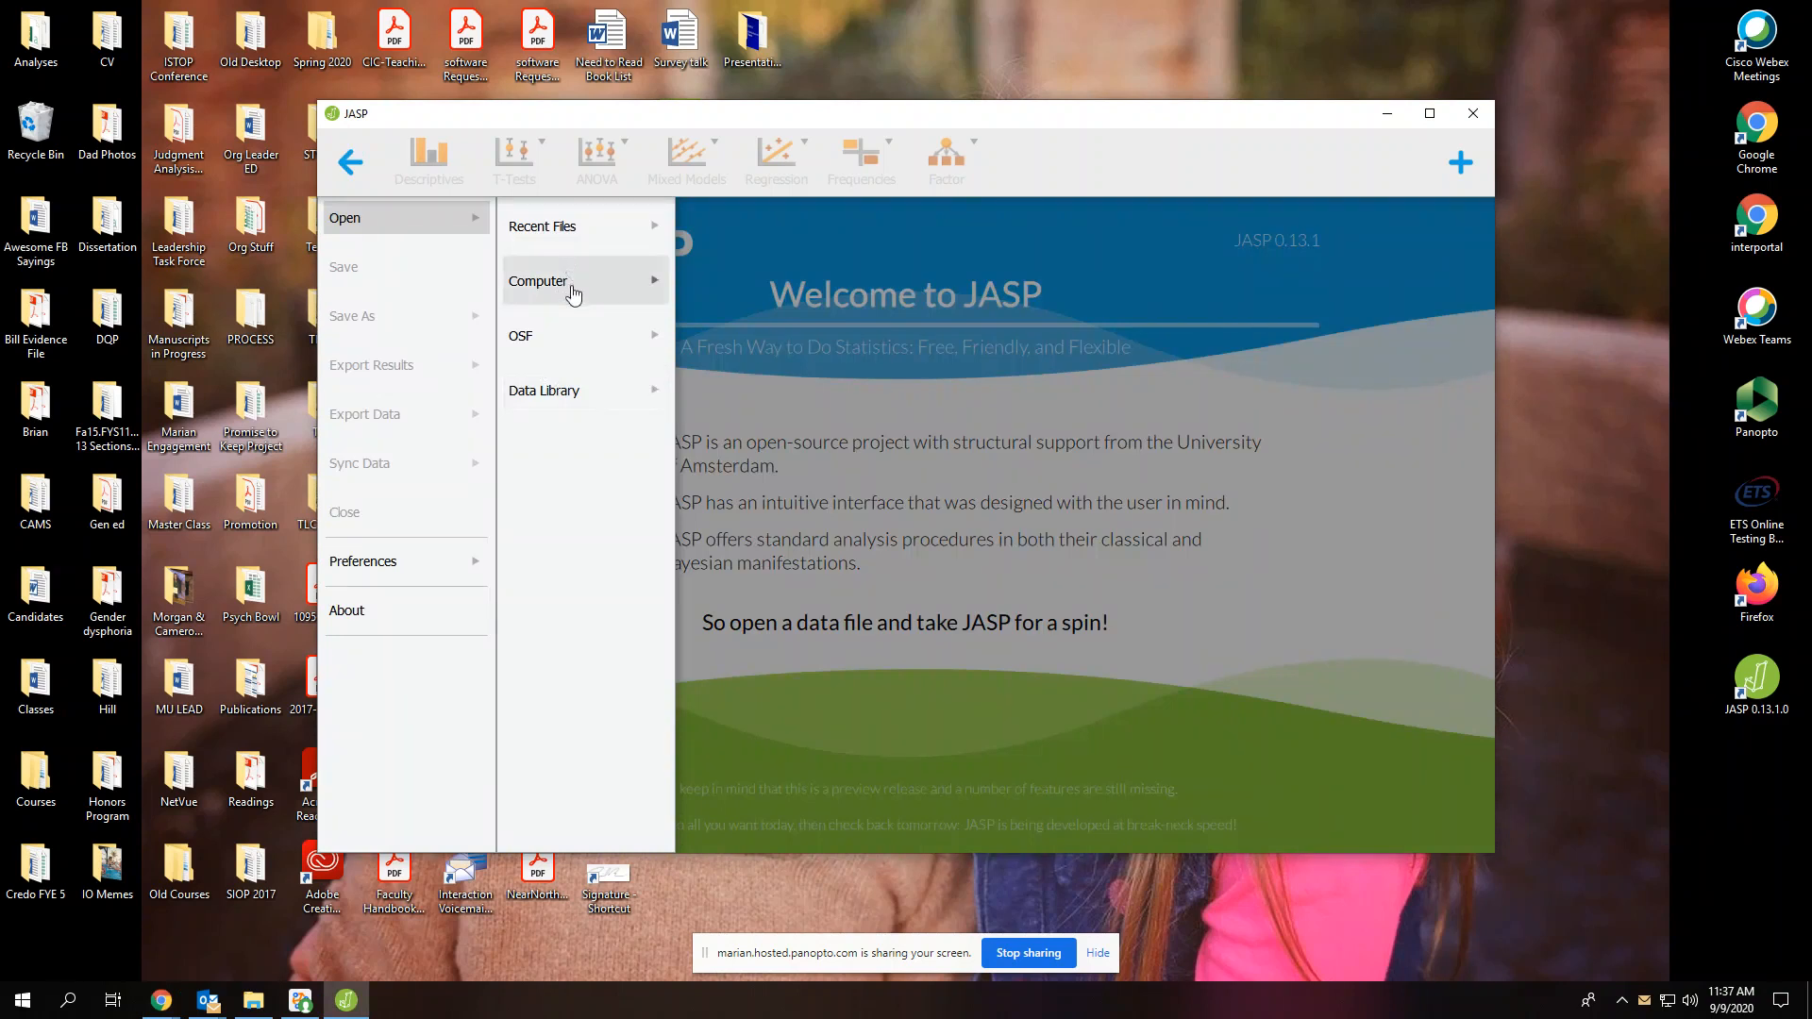
{"action": "left_click", "coordinate": [573, 295]}
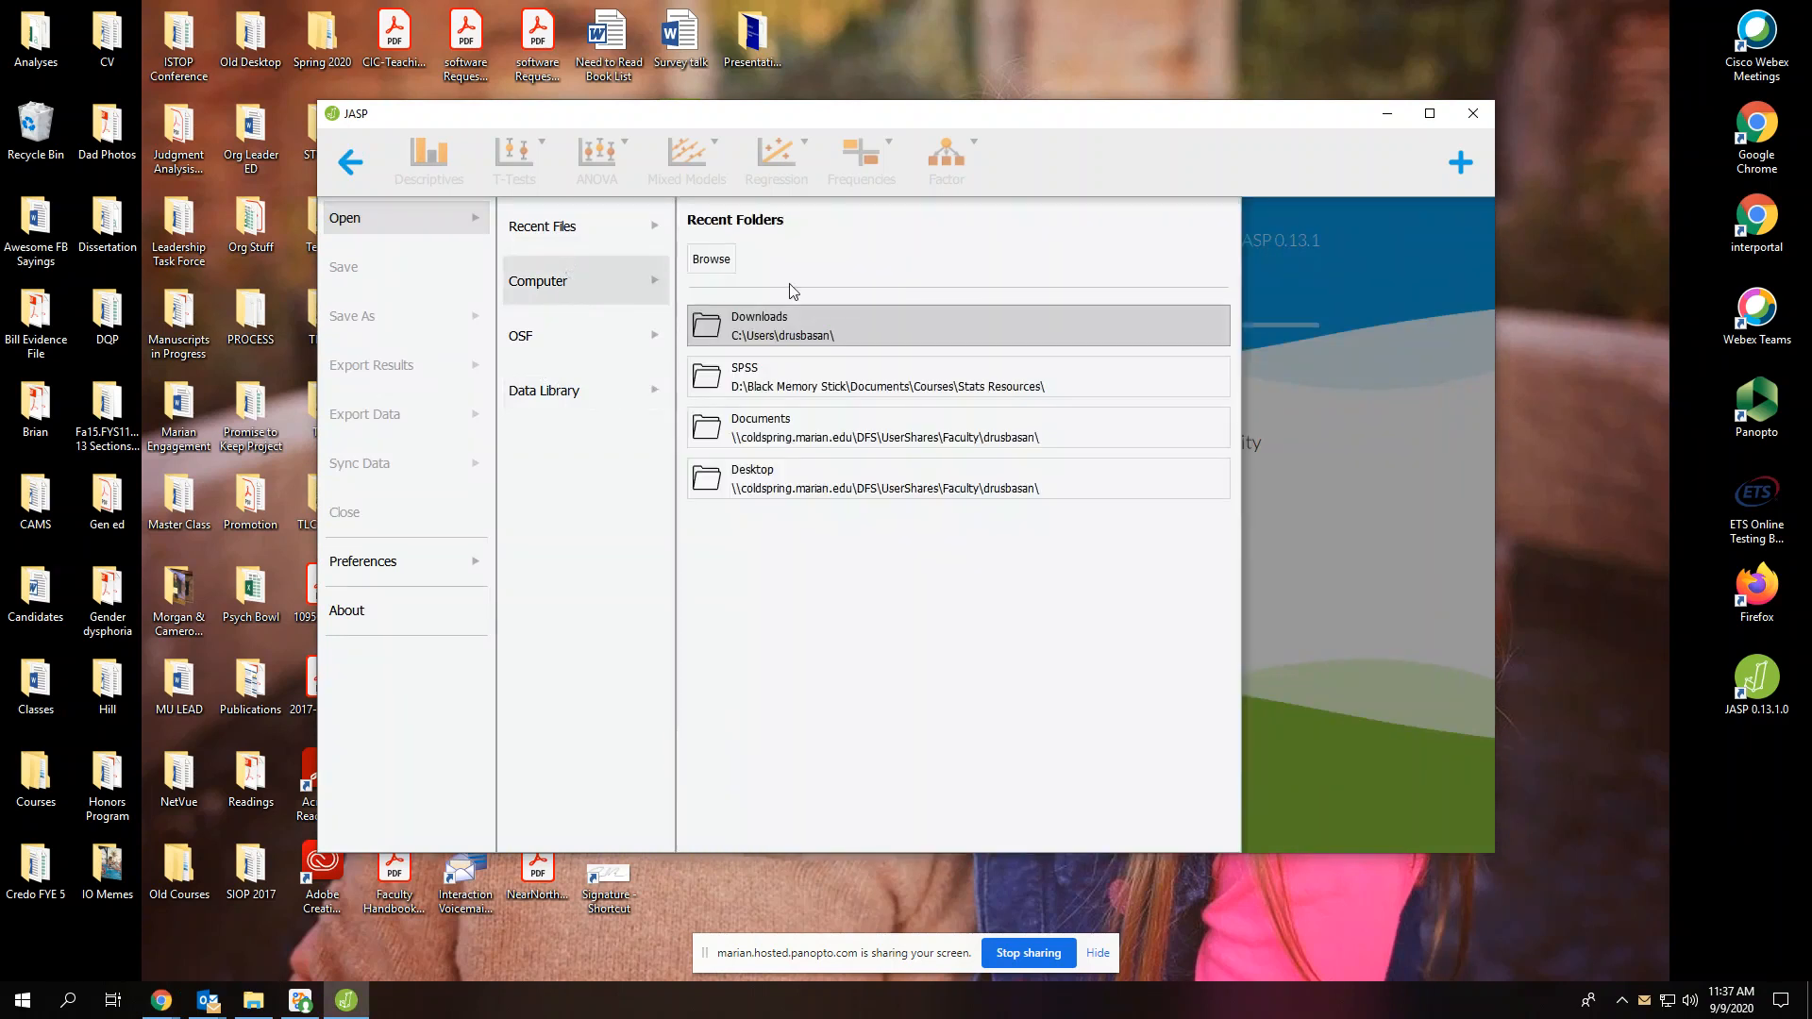
{"action": "left_click", "coordinate": [809, 333]}
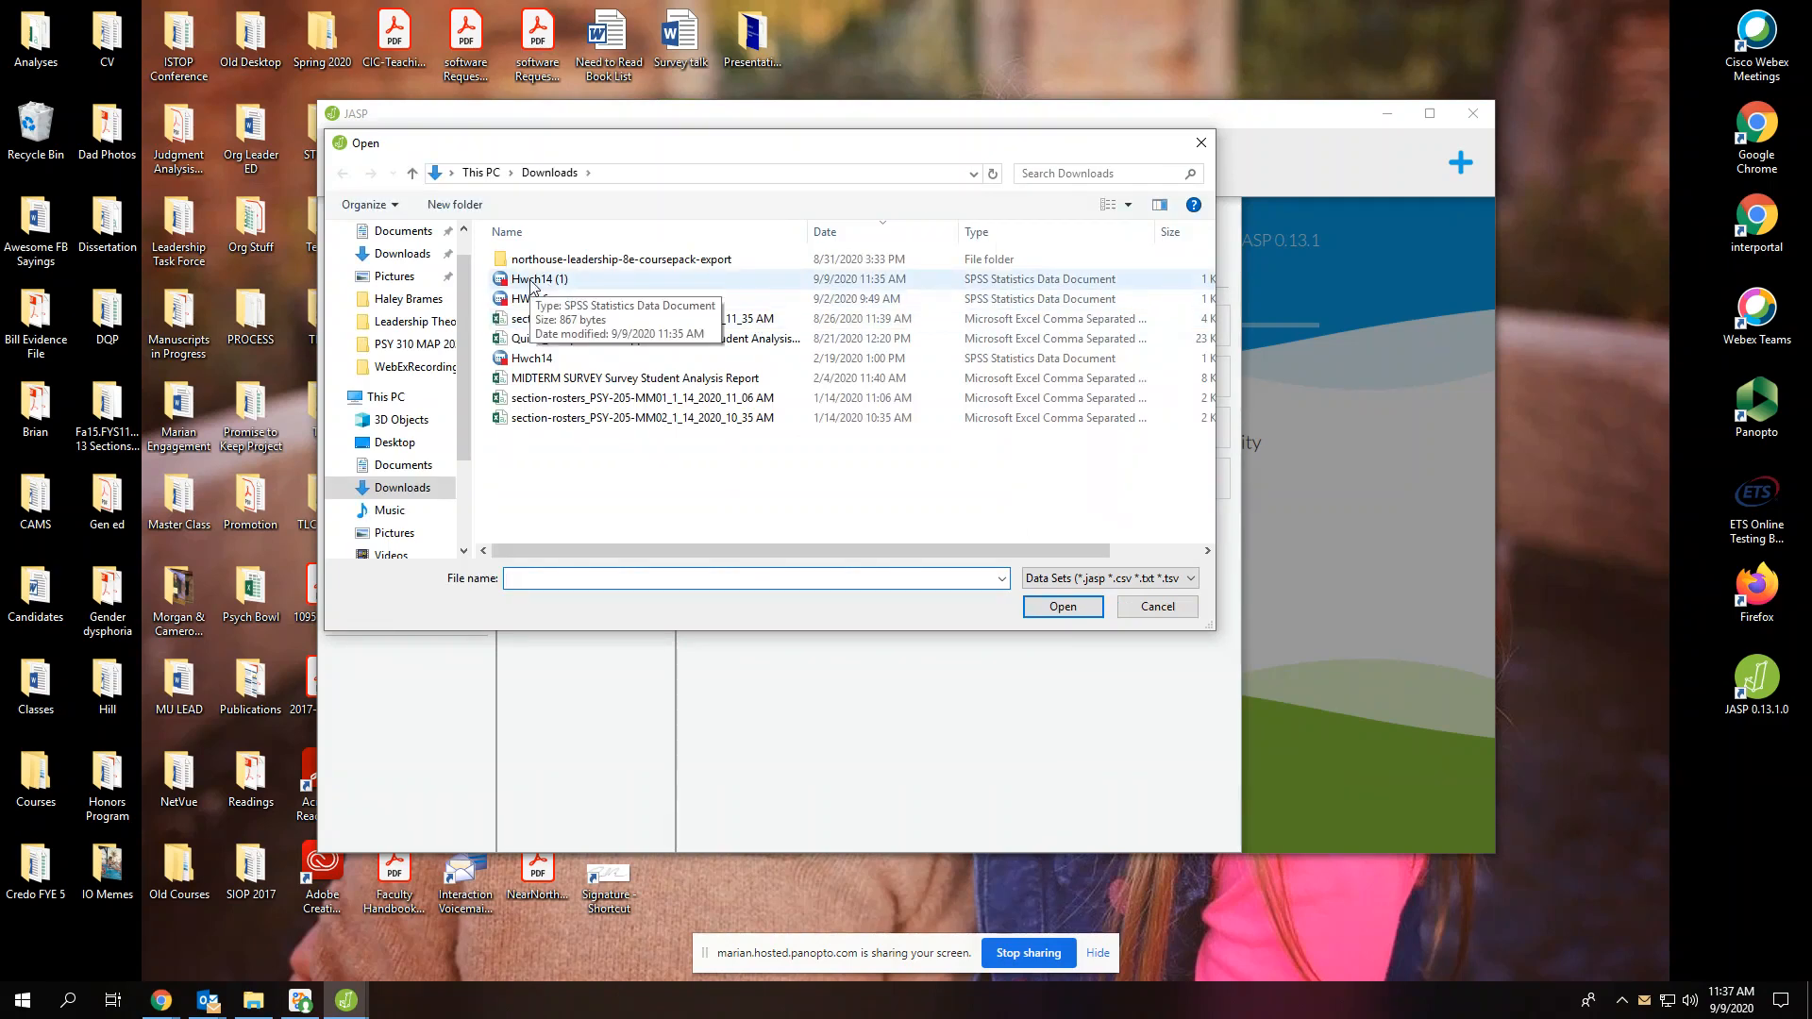
{"action": "double_click", "coordinate": [533, 281]}
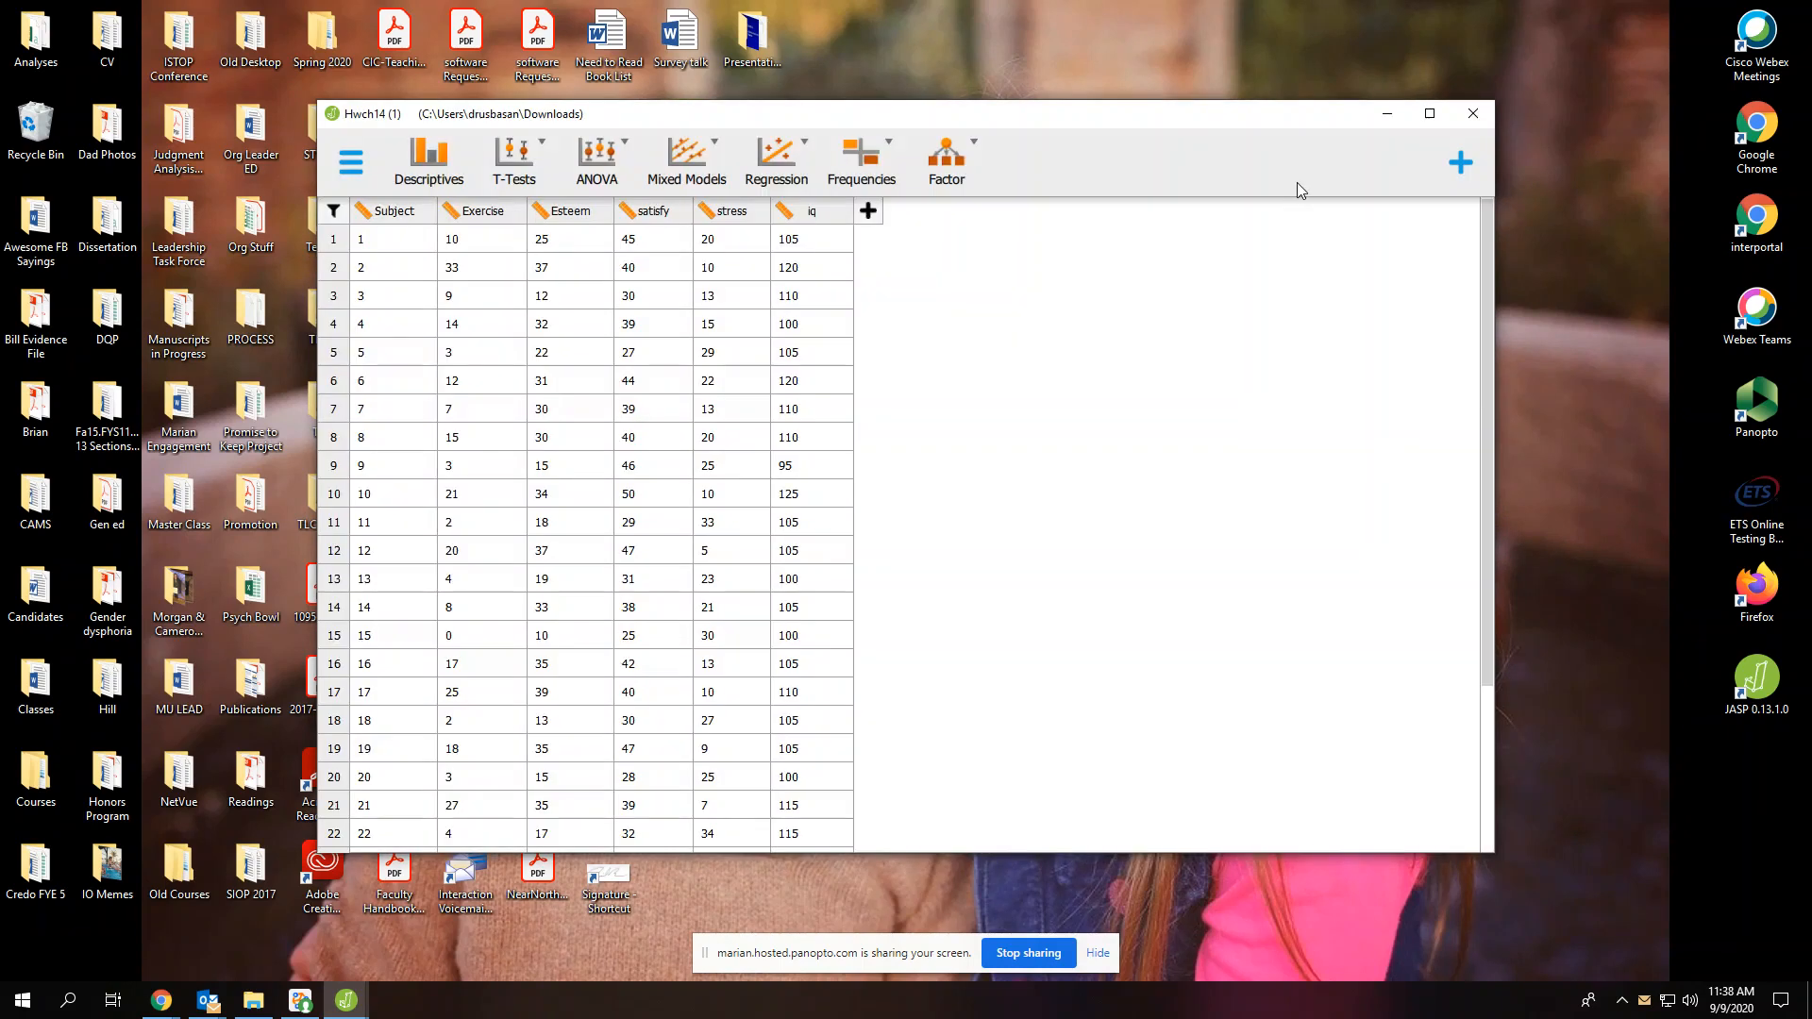
{"action": "left_click", "coordinate": [1430, 113]}
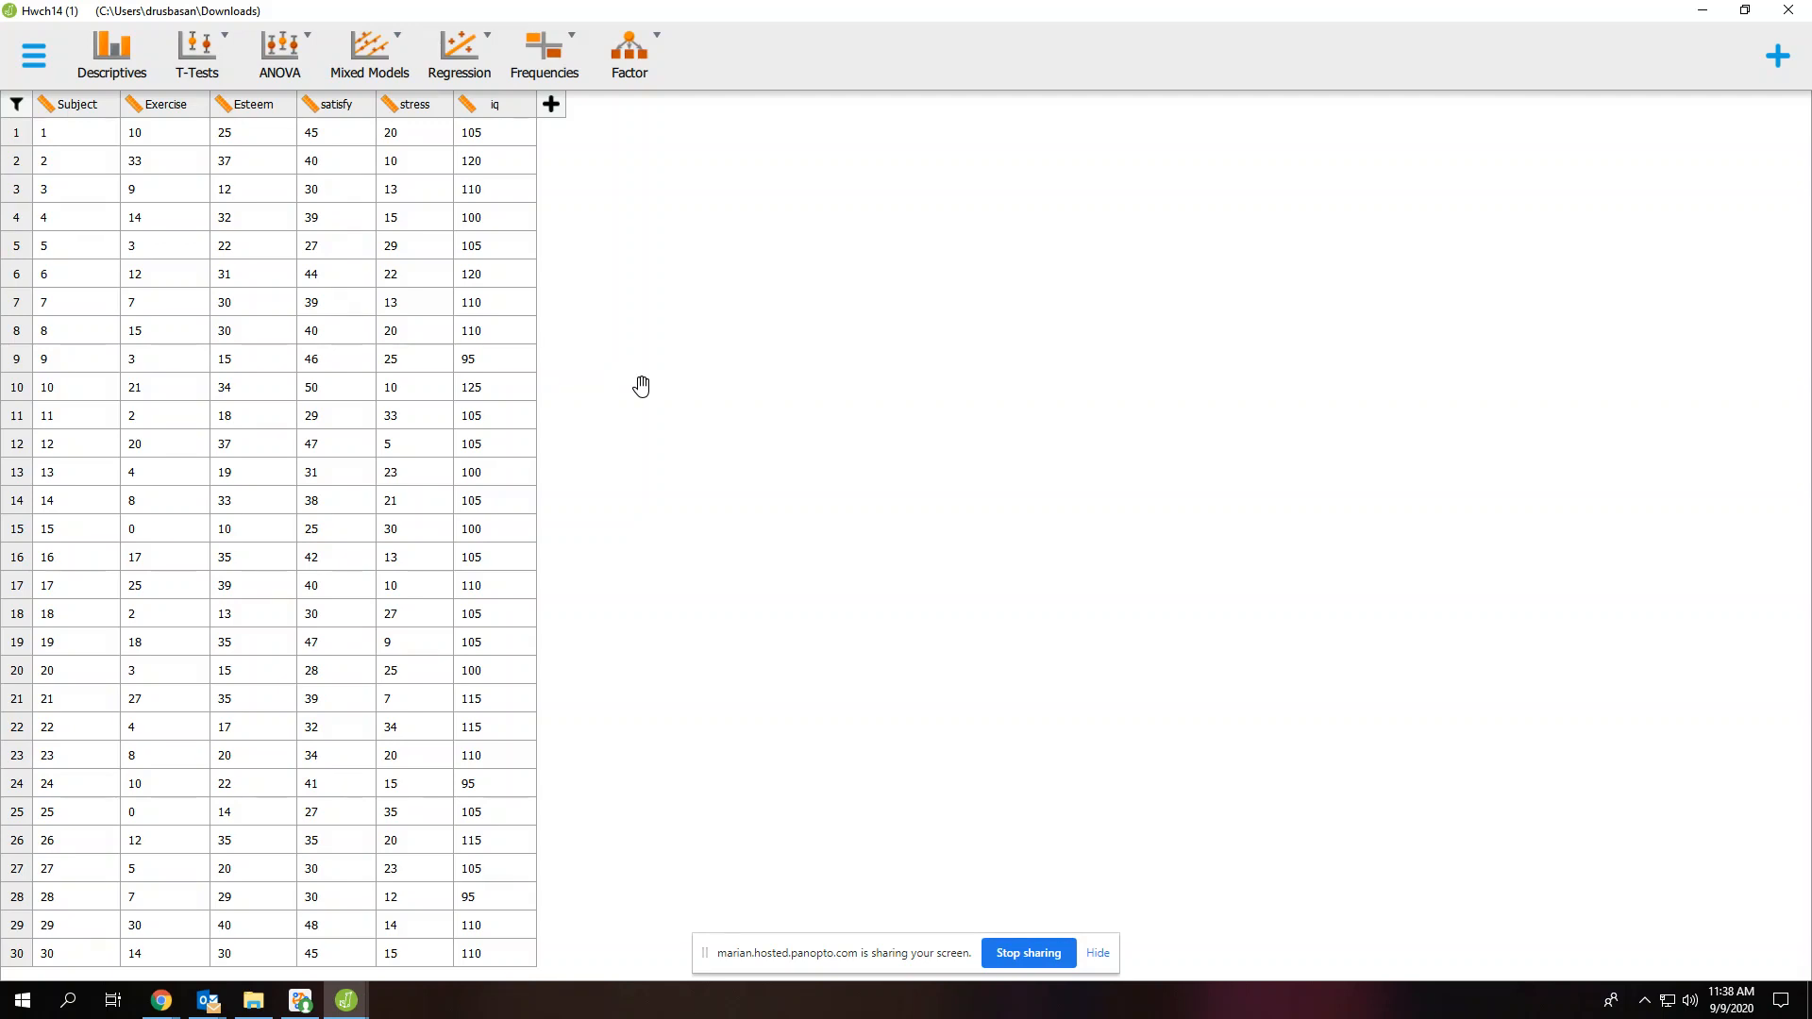
Create a Descriptive Statistics analysis and show its statistics options
{"action": "left_click", "coordinate": [140, 67]}
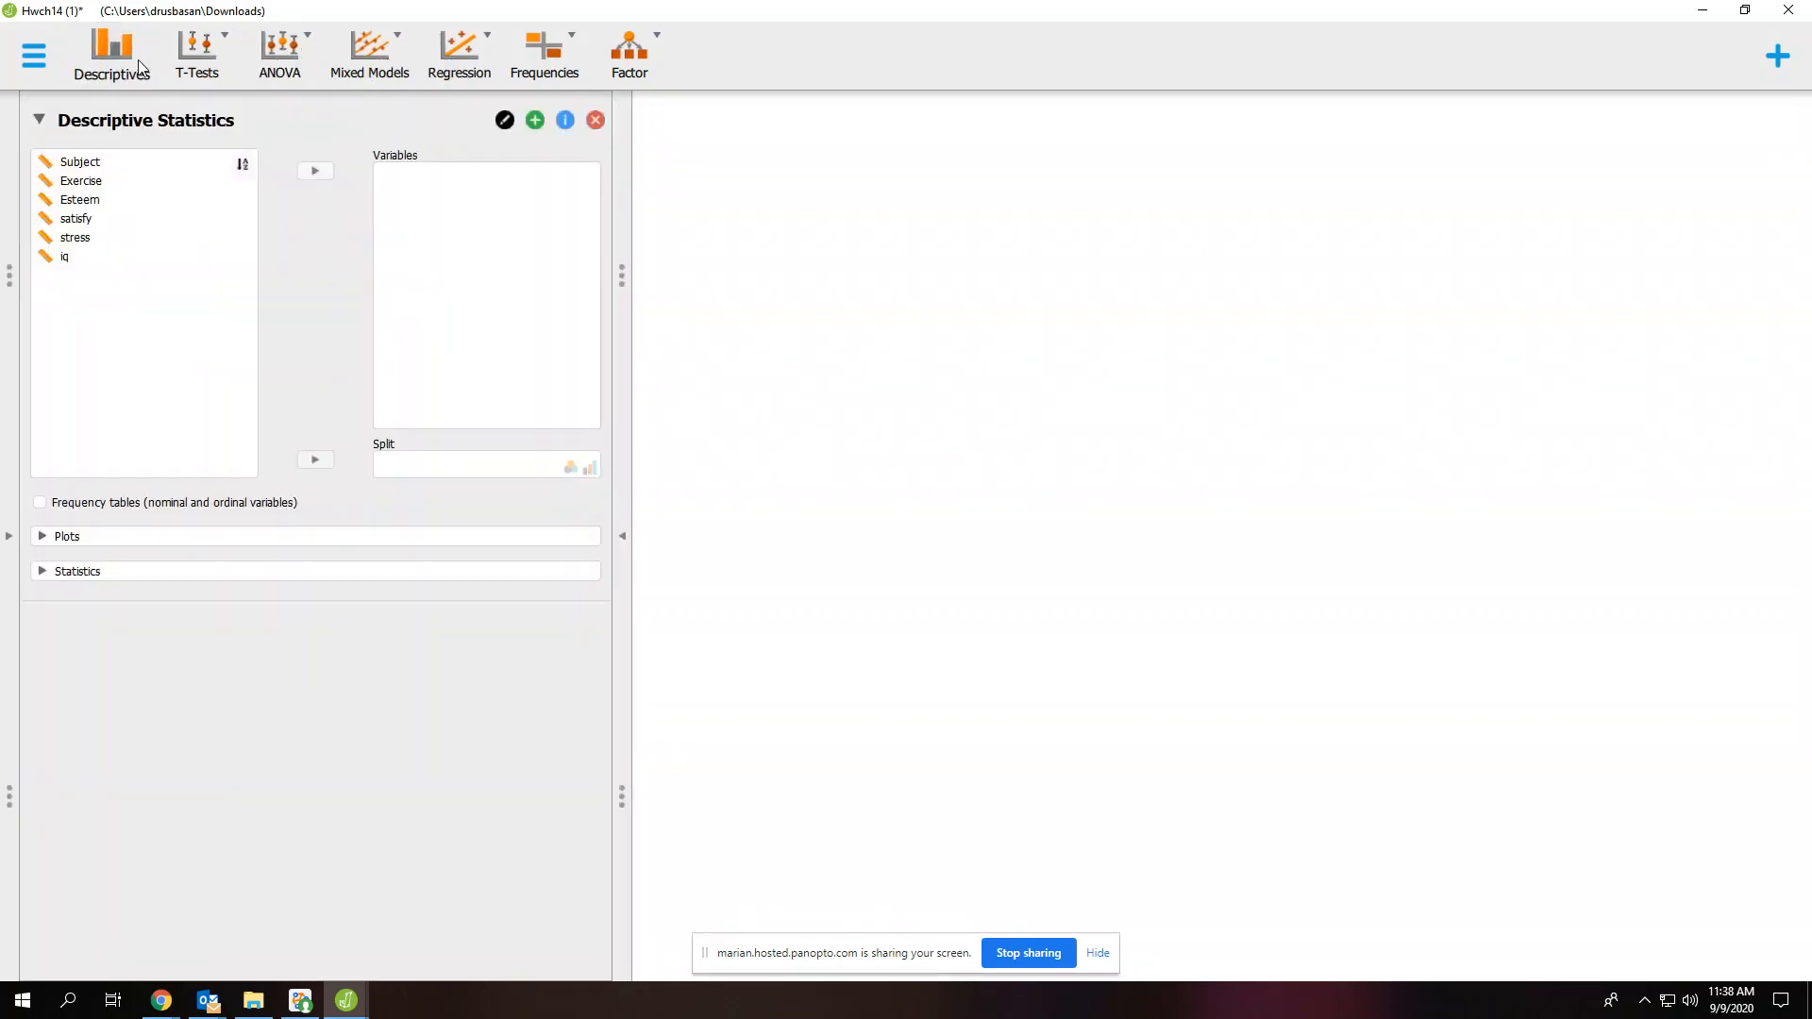
{"action": "left_click", "coordinate": [346, 573]}
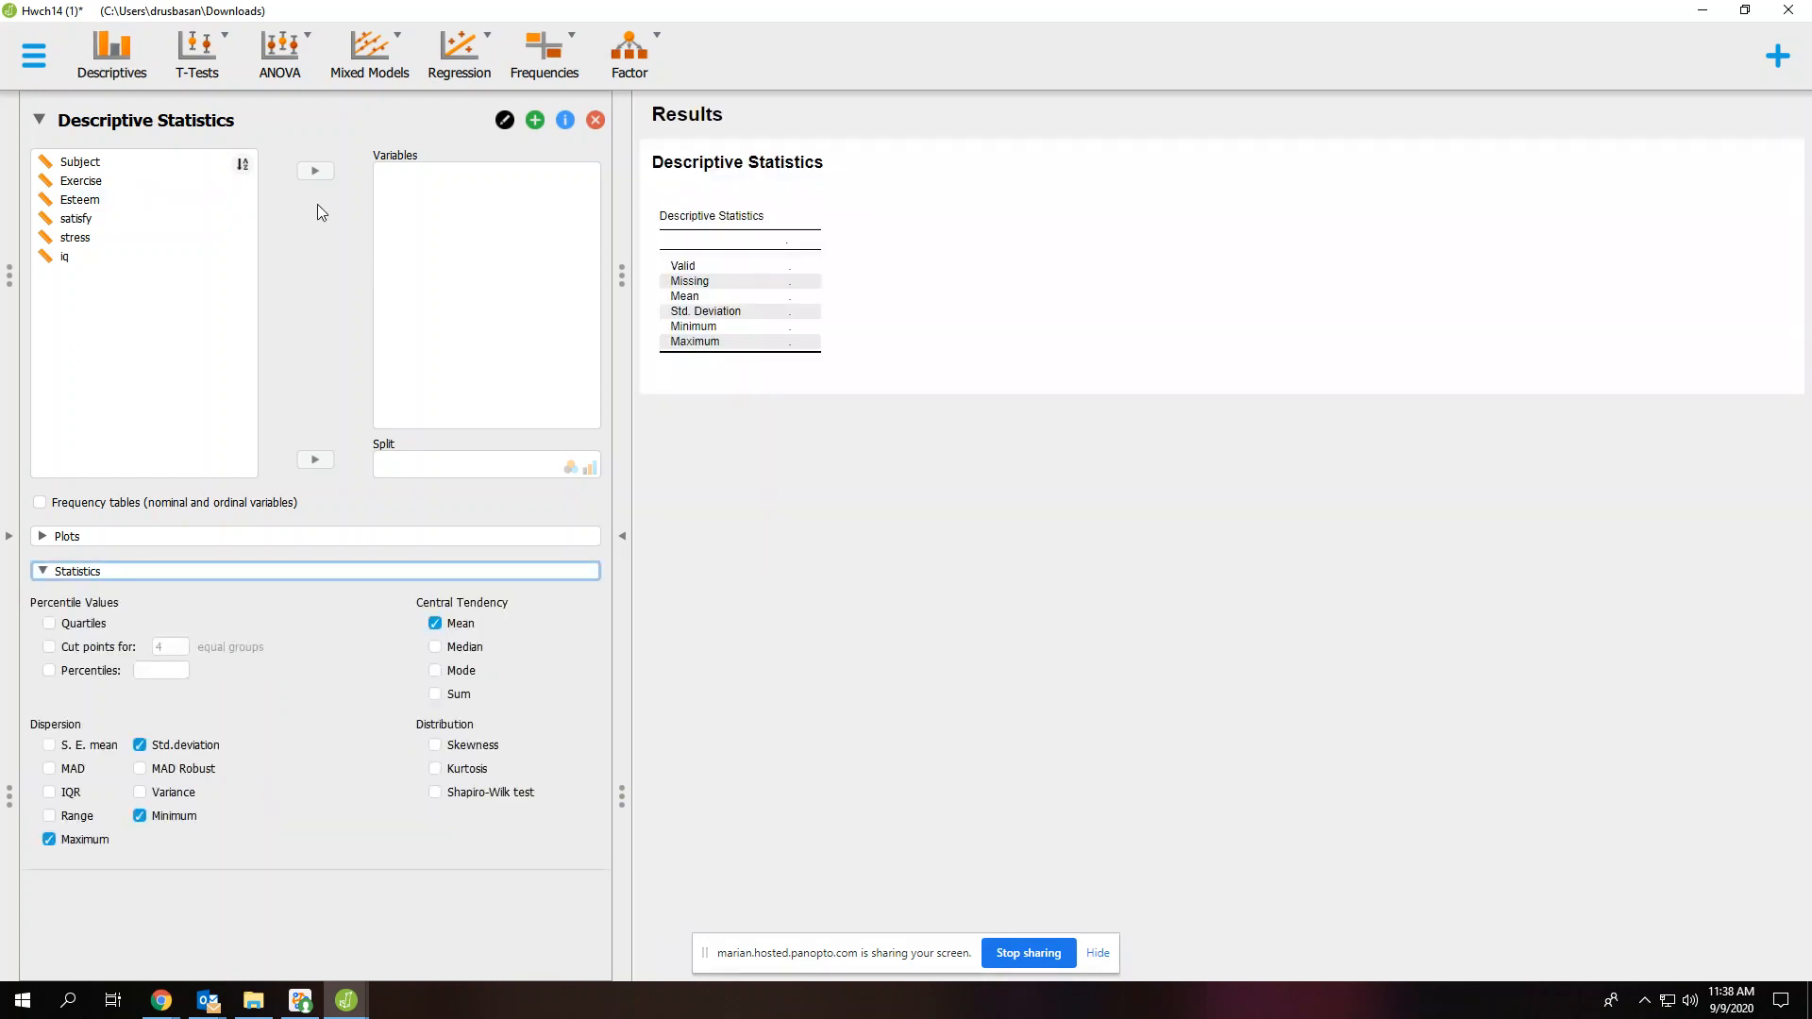
Create a classical Correlation analysis and remove the Descriptive Statistics analysis
{"action": "left_click", "coordinate": [454, 65]}
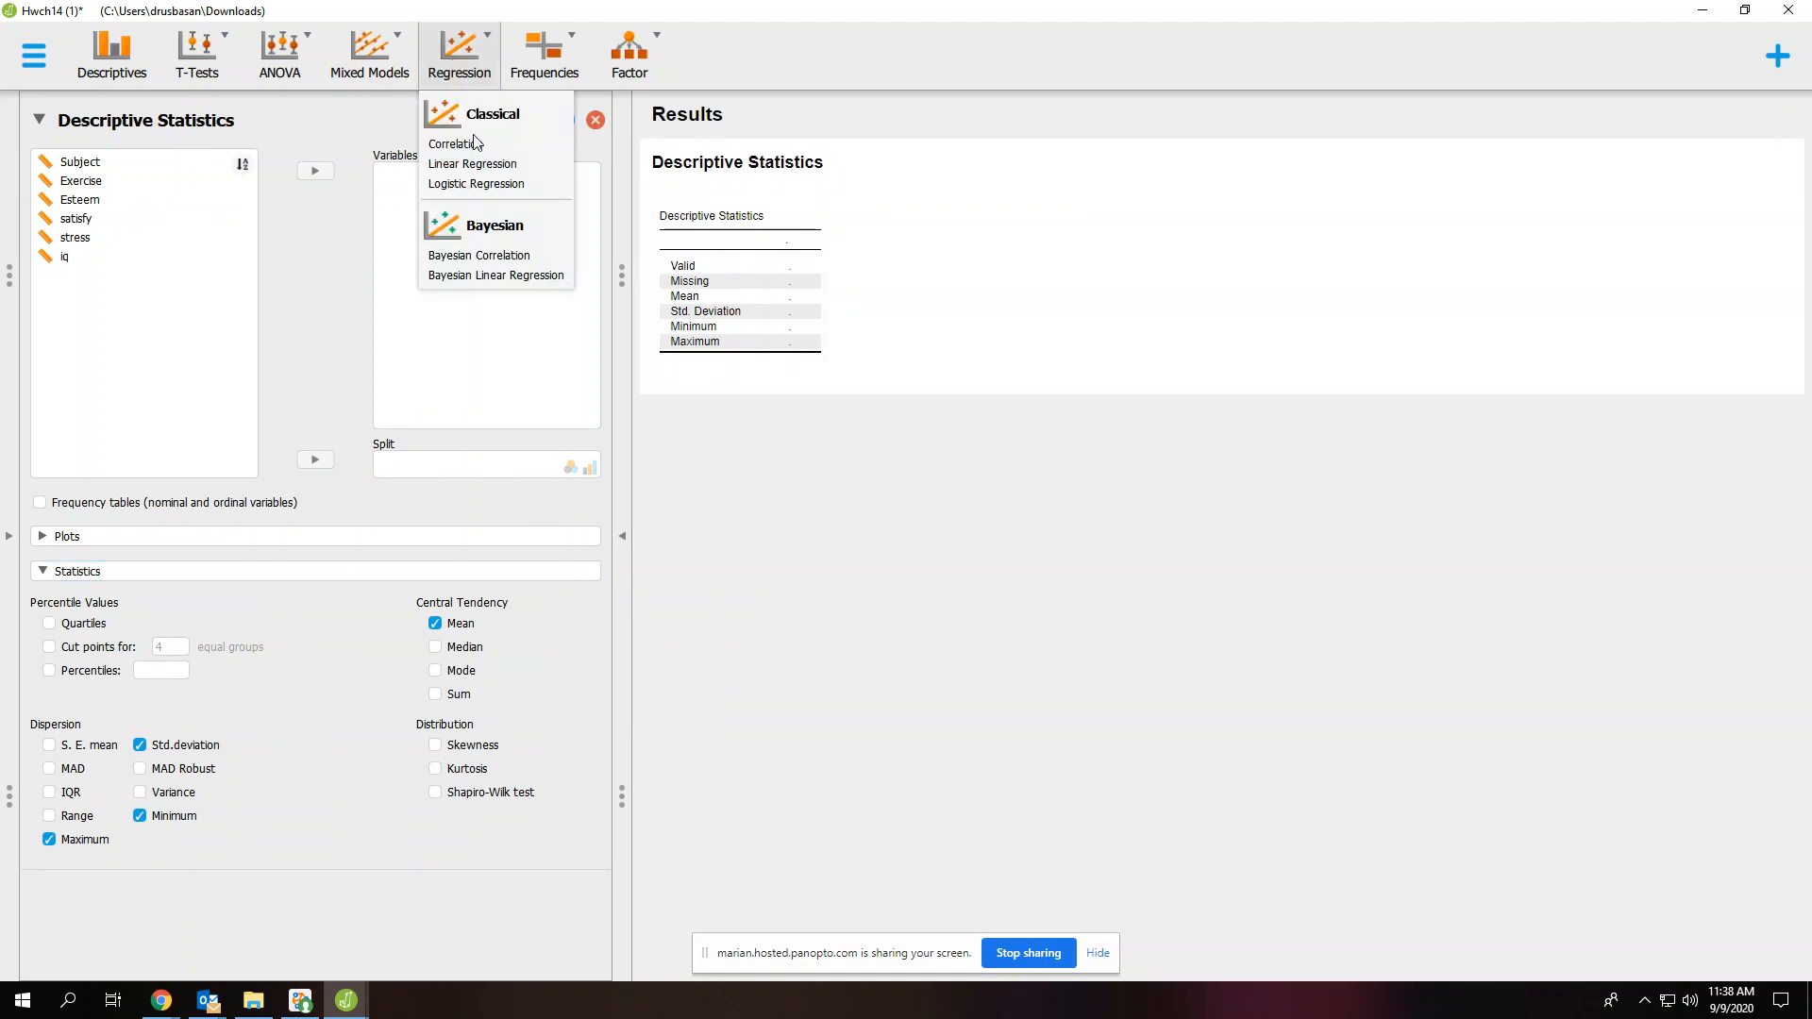
{"action": "left_click", "coordinate": [456, 144]}
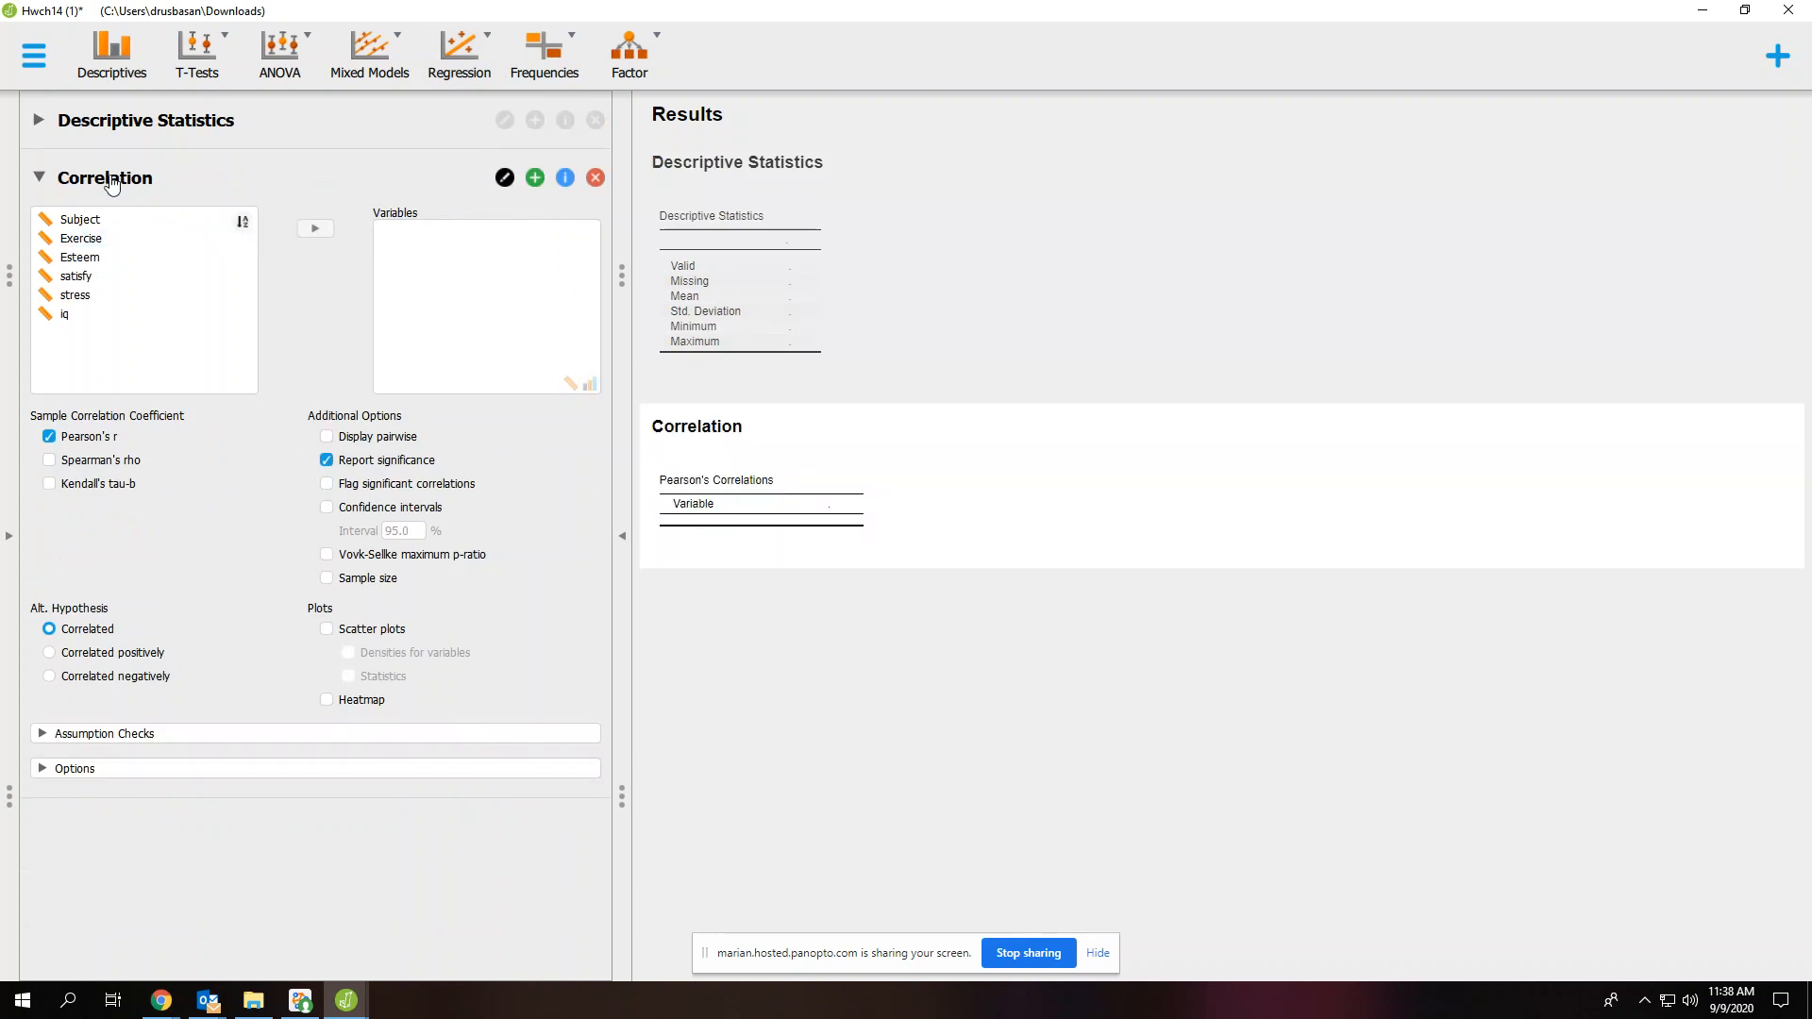
{"action": "left_click", "coordinate": [39, 121]}
{"action": "left_click", "coordinate": [39, 121]}
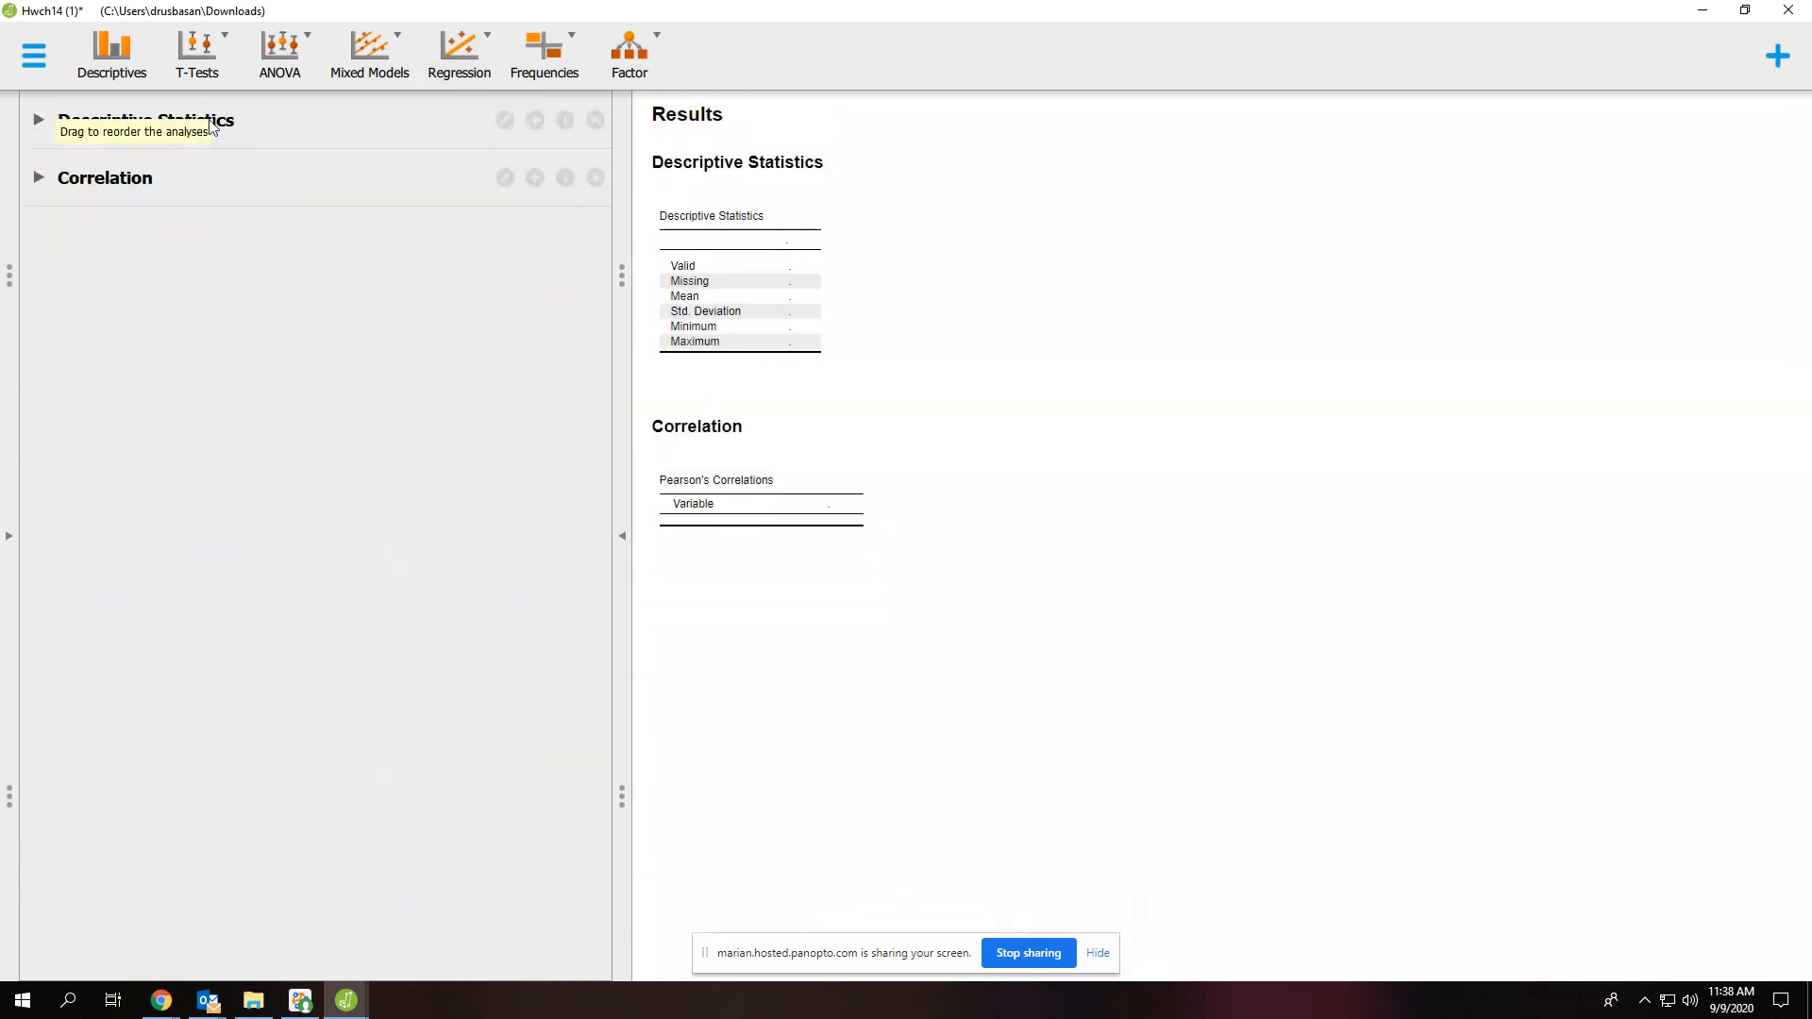
{"action": "left_click", "coordinate": [595, 125]}
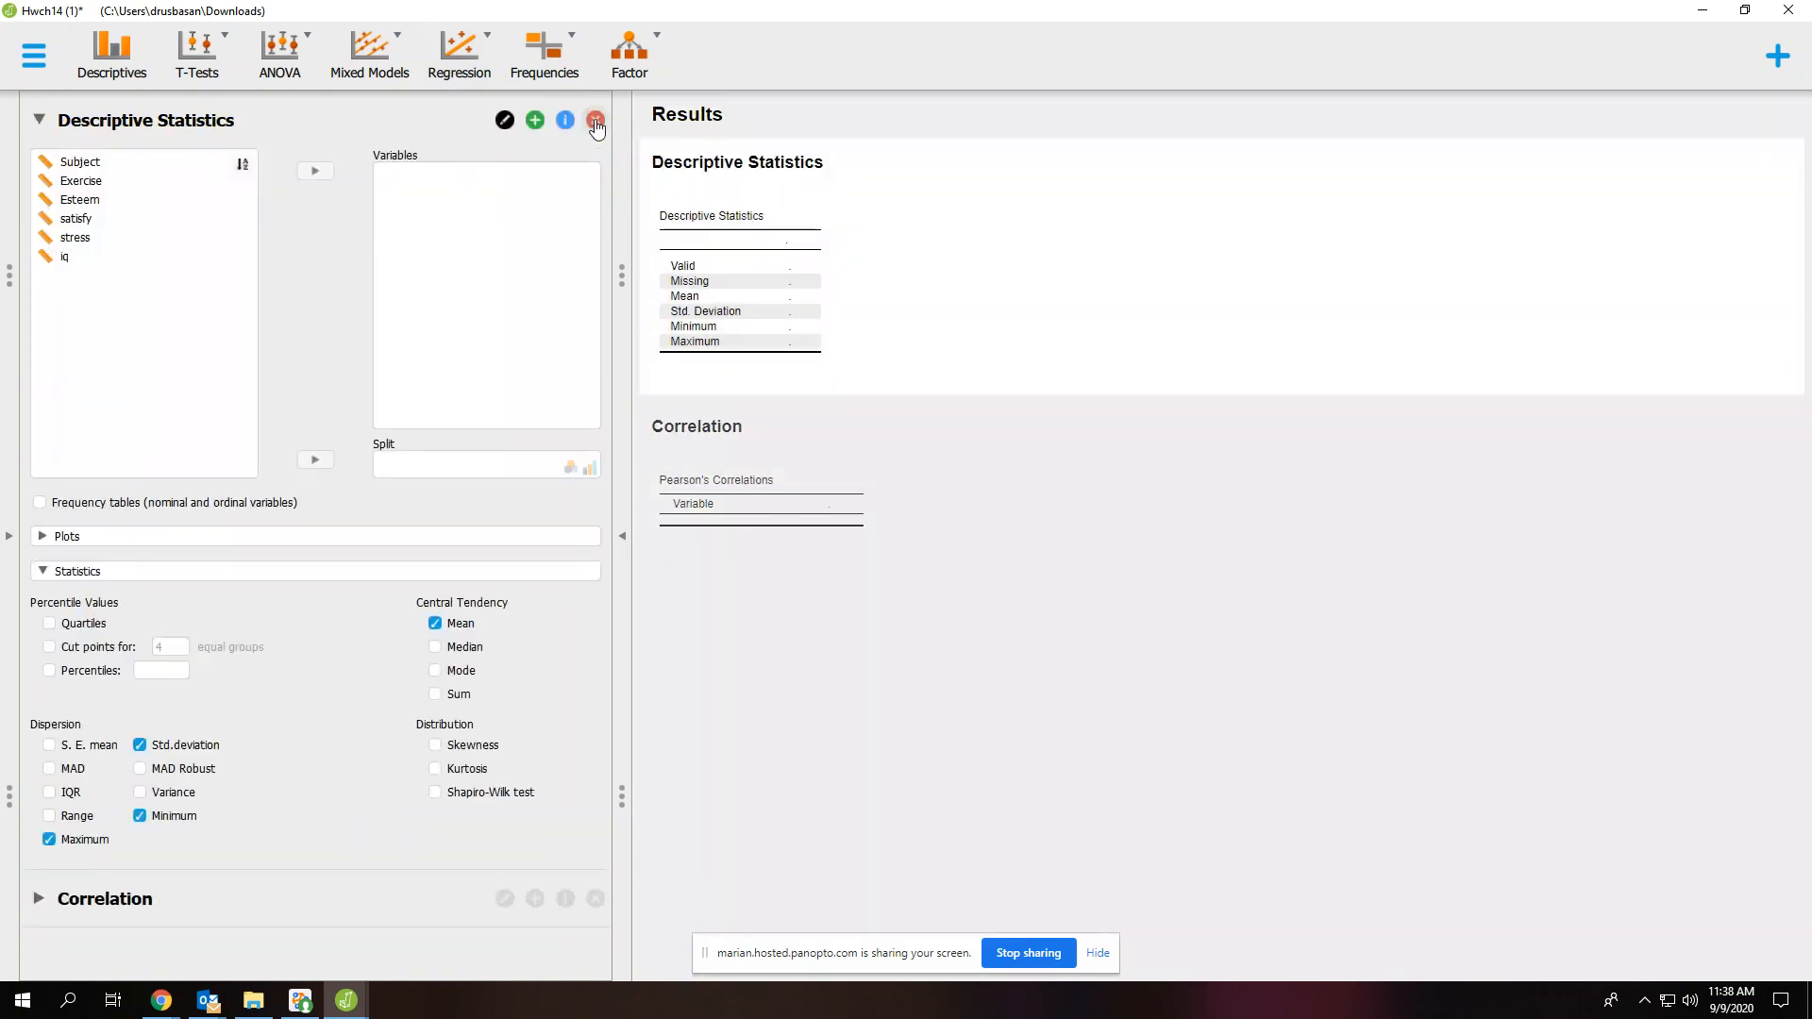
{"action": "left_click", "coordinate": [595, 121]}
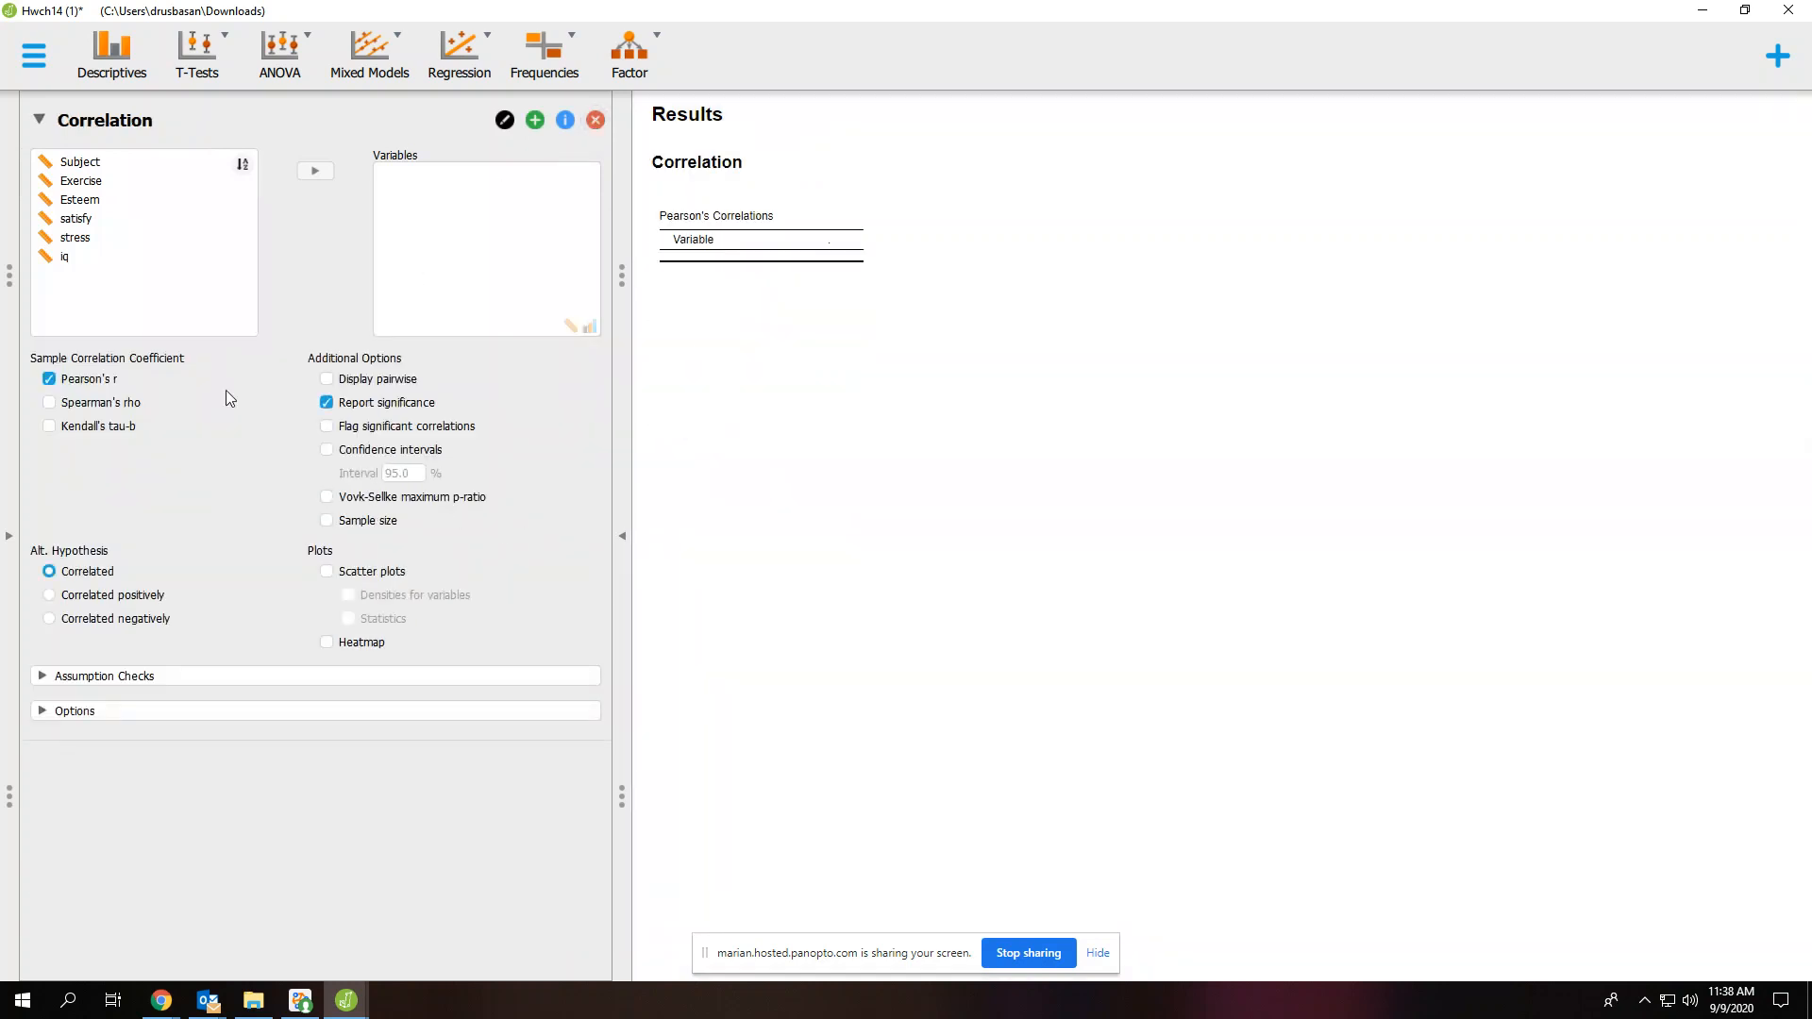
Assign Exercise, Esteem, satisfy, stress and iq as the variables of the Correlation analysis
{"action": "left_click", "coordinate": [99, 180]}
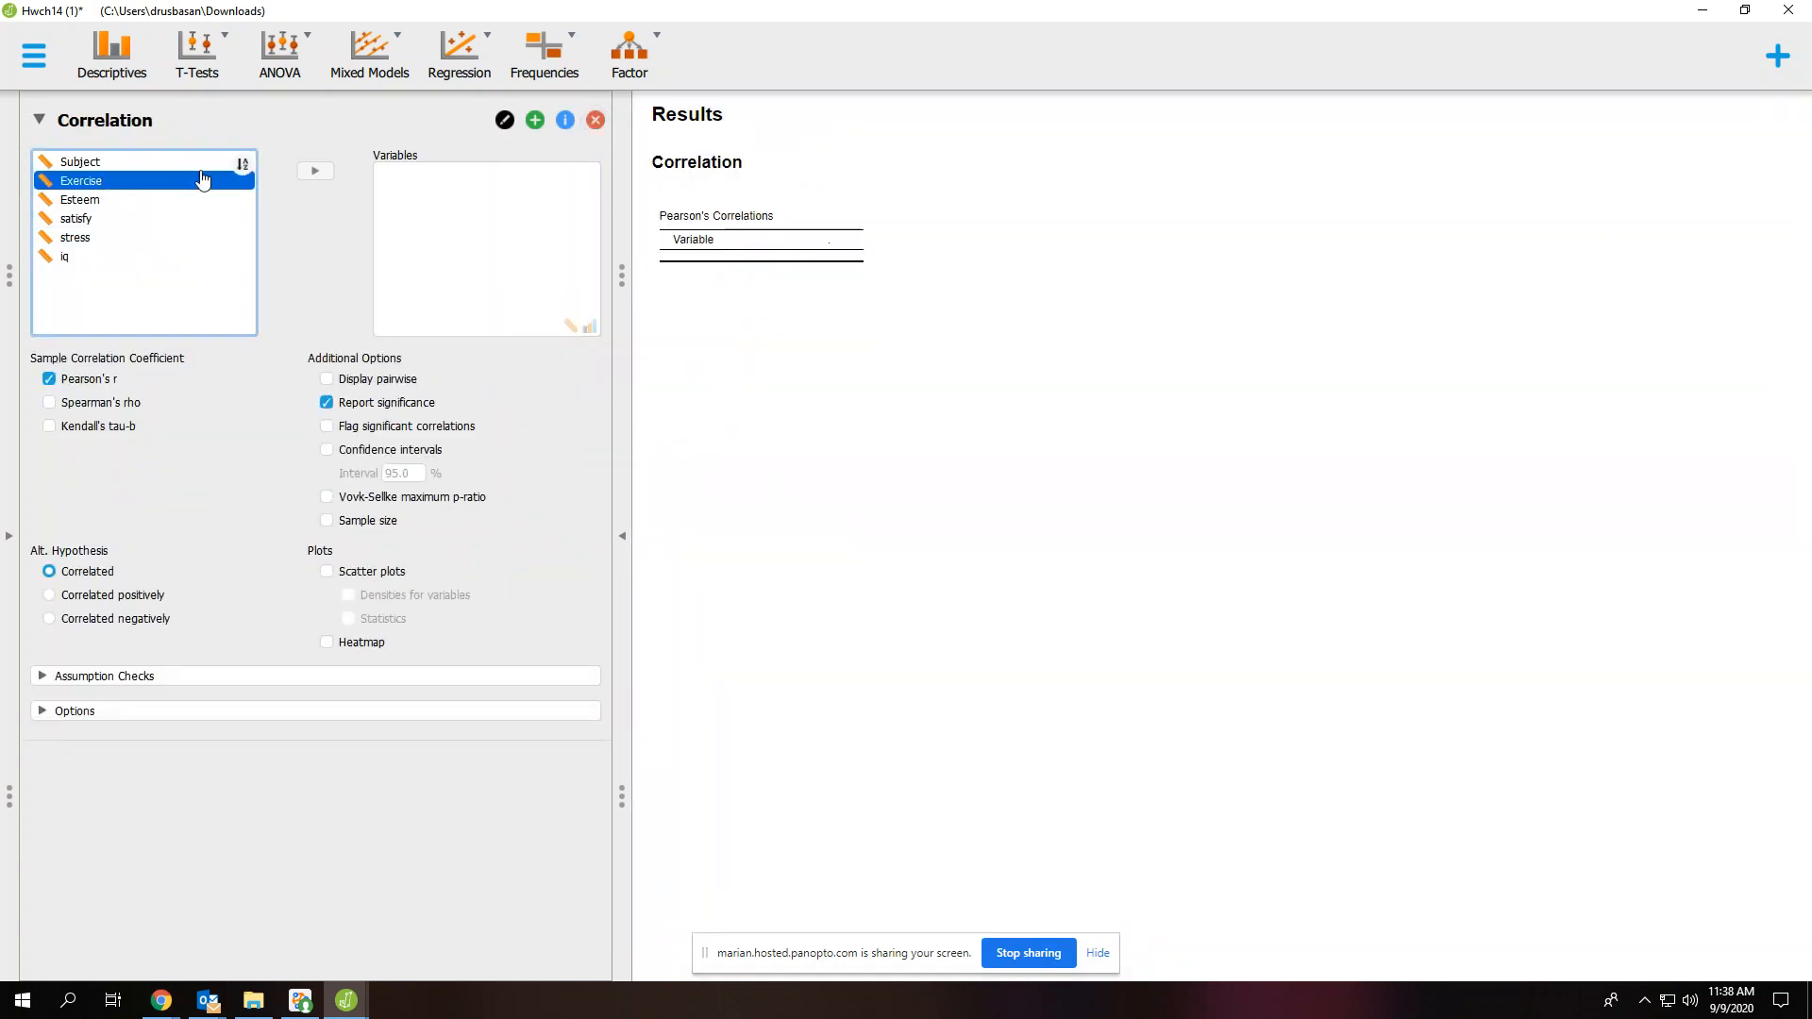
{"action": "left_click", "coordinate": [312, 173]}
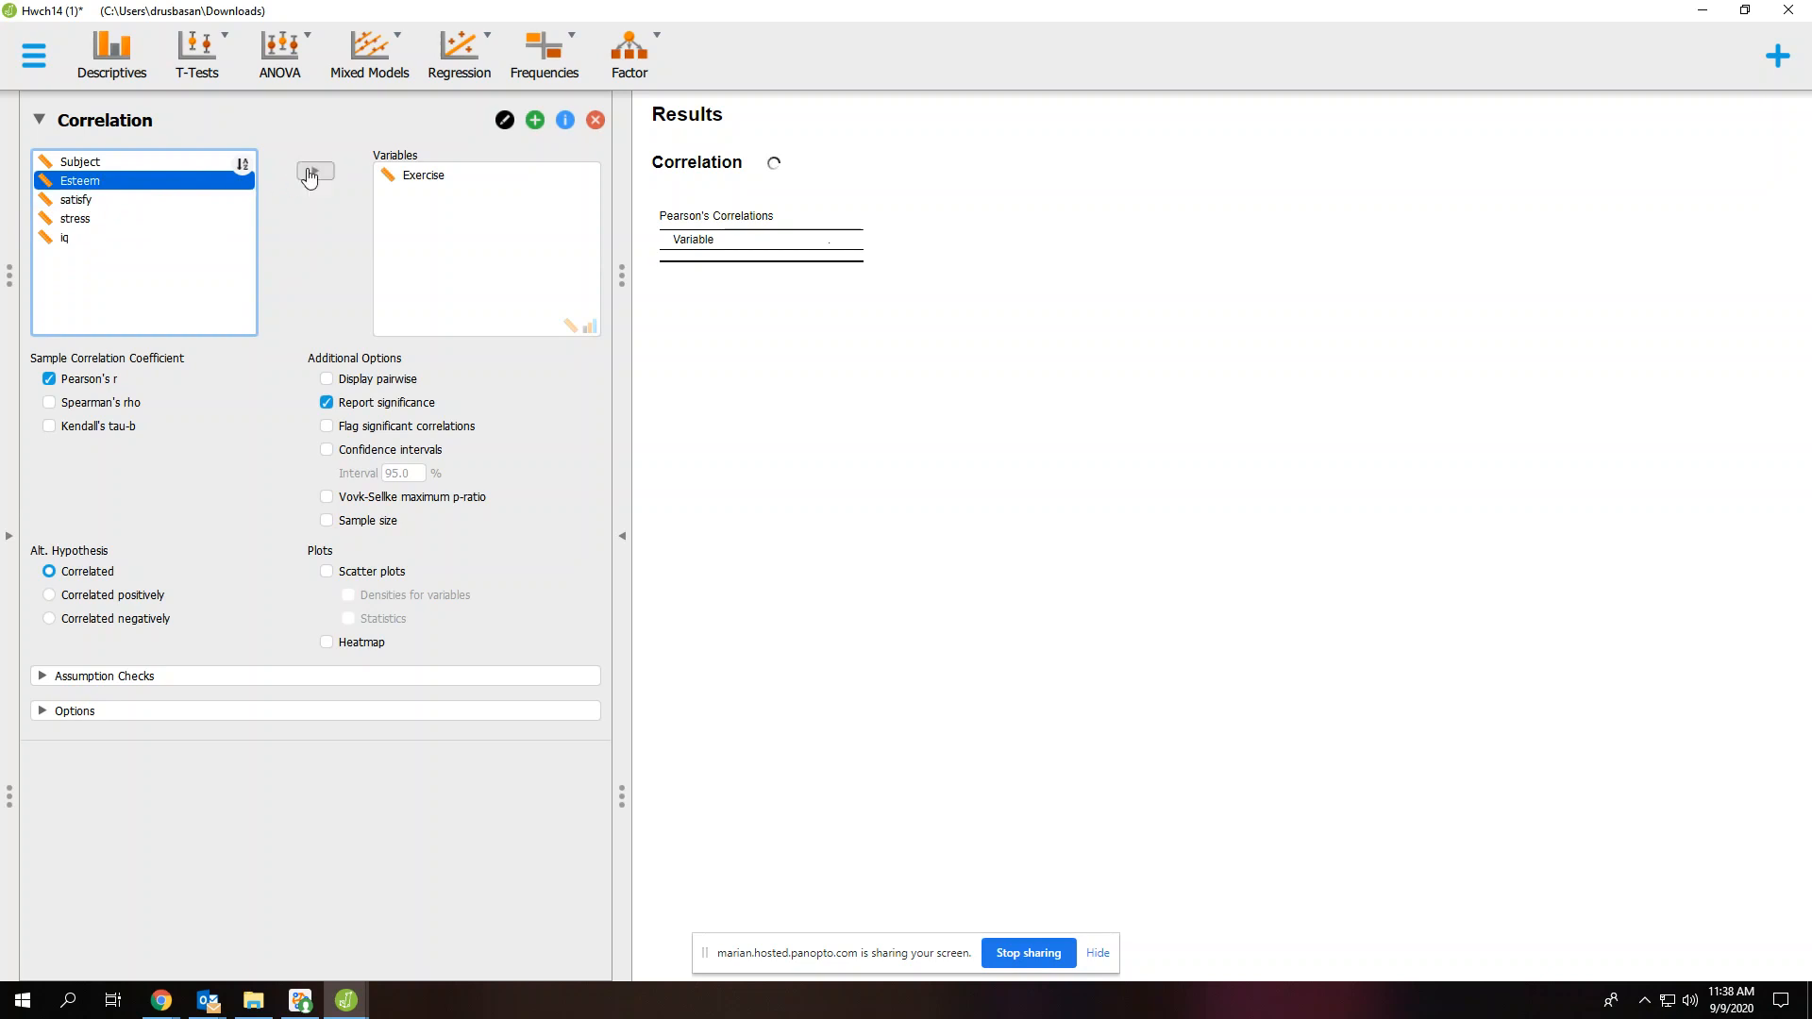
{"action": "left_click", "coordinate": [312, 173]}
{"action": "left_click", "coordinate": [311, 173]}
{"action": "left_click", "coordinate": [311, 173]}
{"action": "left_click", "coordinate": [313, 174]}
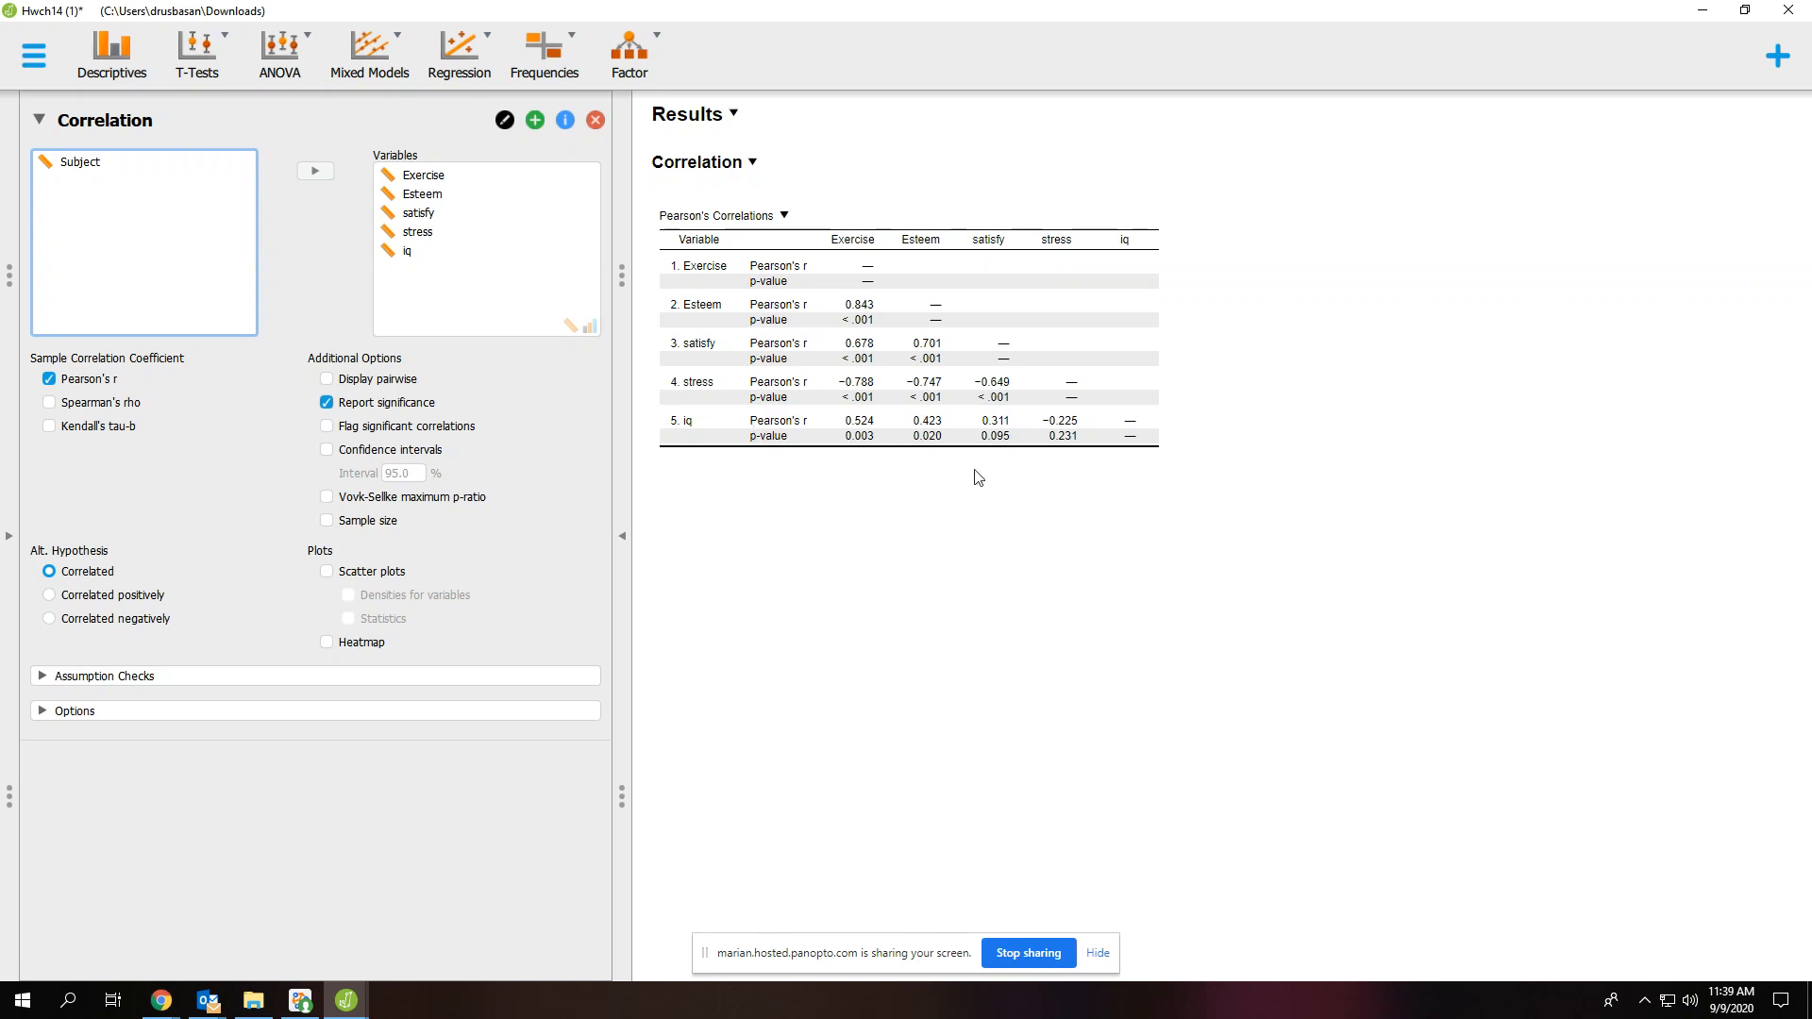
Copy the Pearson's Correlations table from the results
{"action": "left_click", "coordinate": [784, 216]}
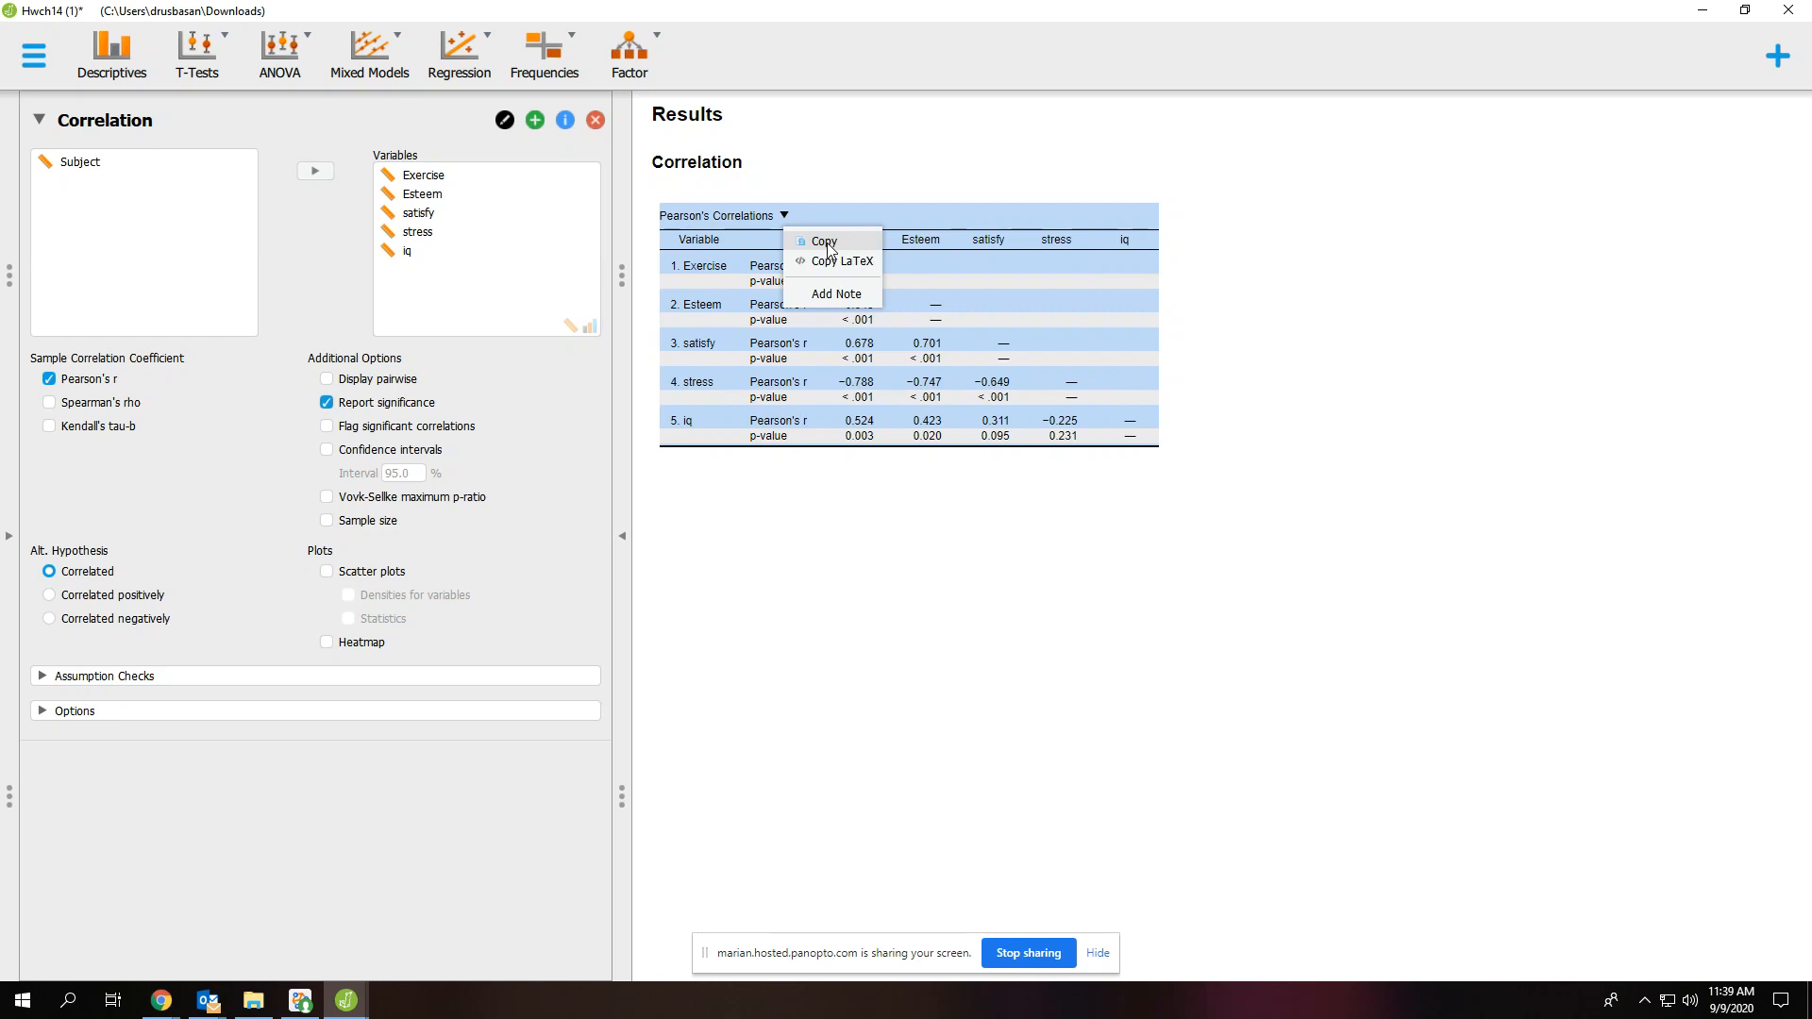
{"action": "left_click", "coordinate": [1019, 560]}
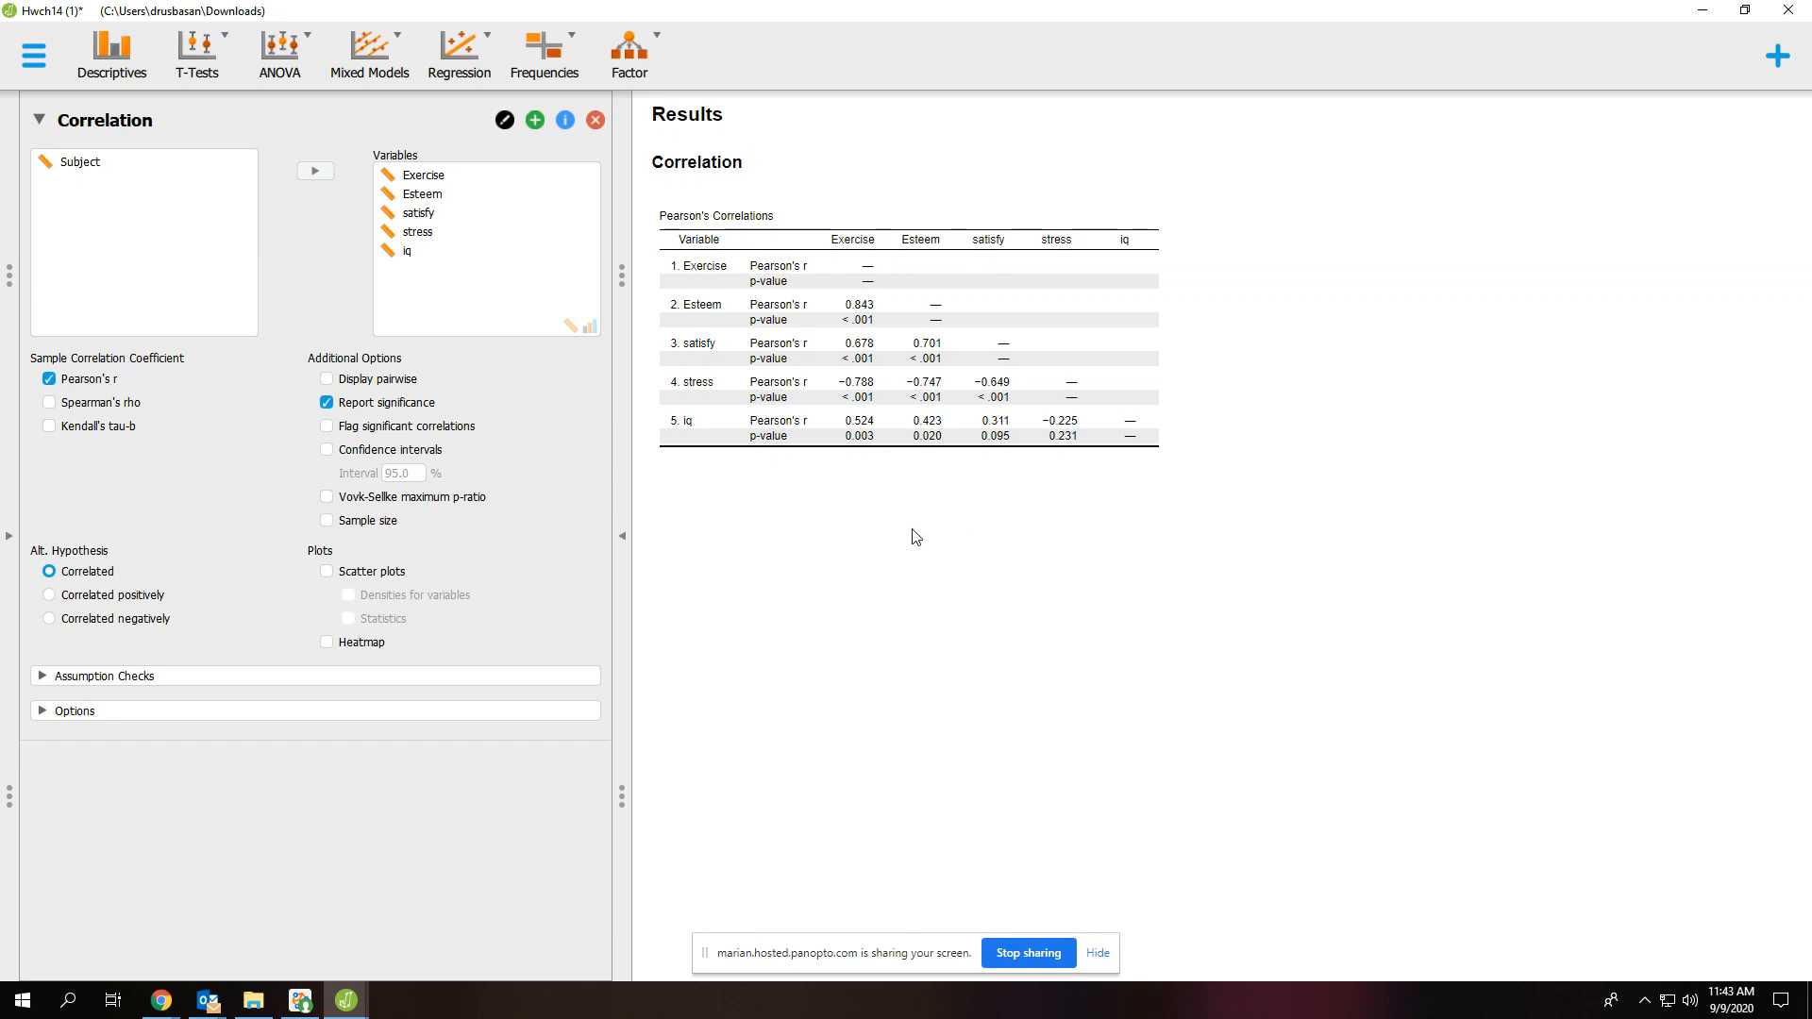
{"action": "left_click", "coordinate": [784, 217]}
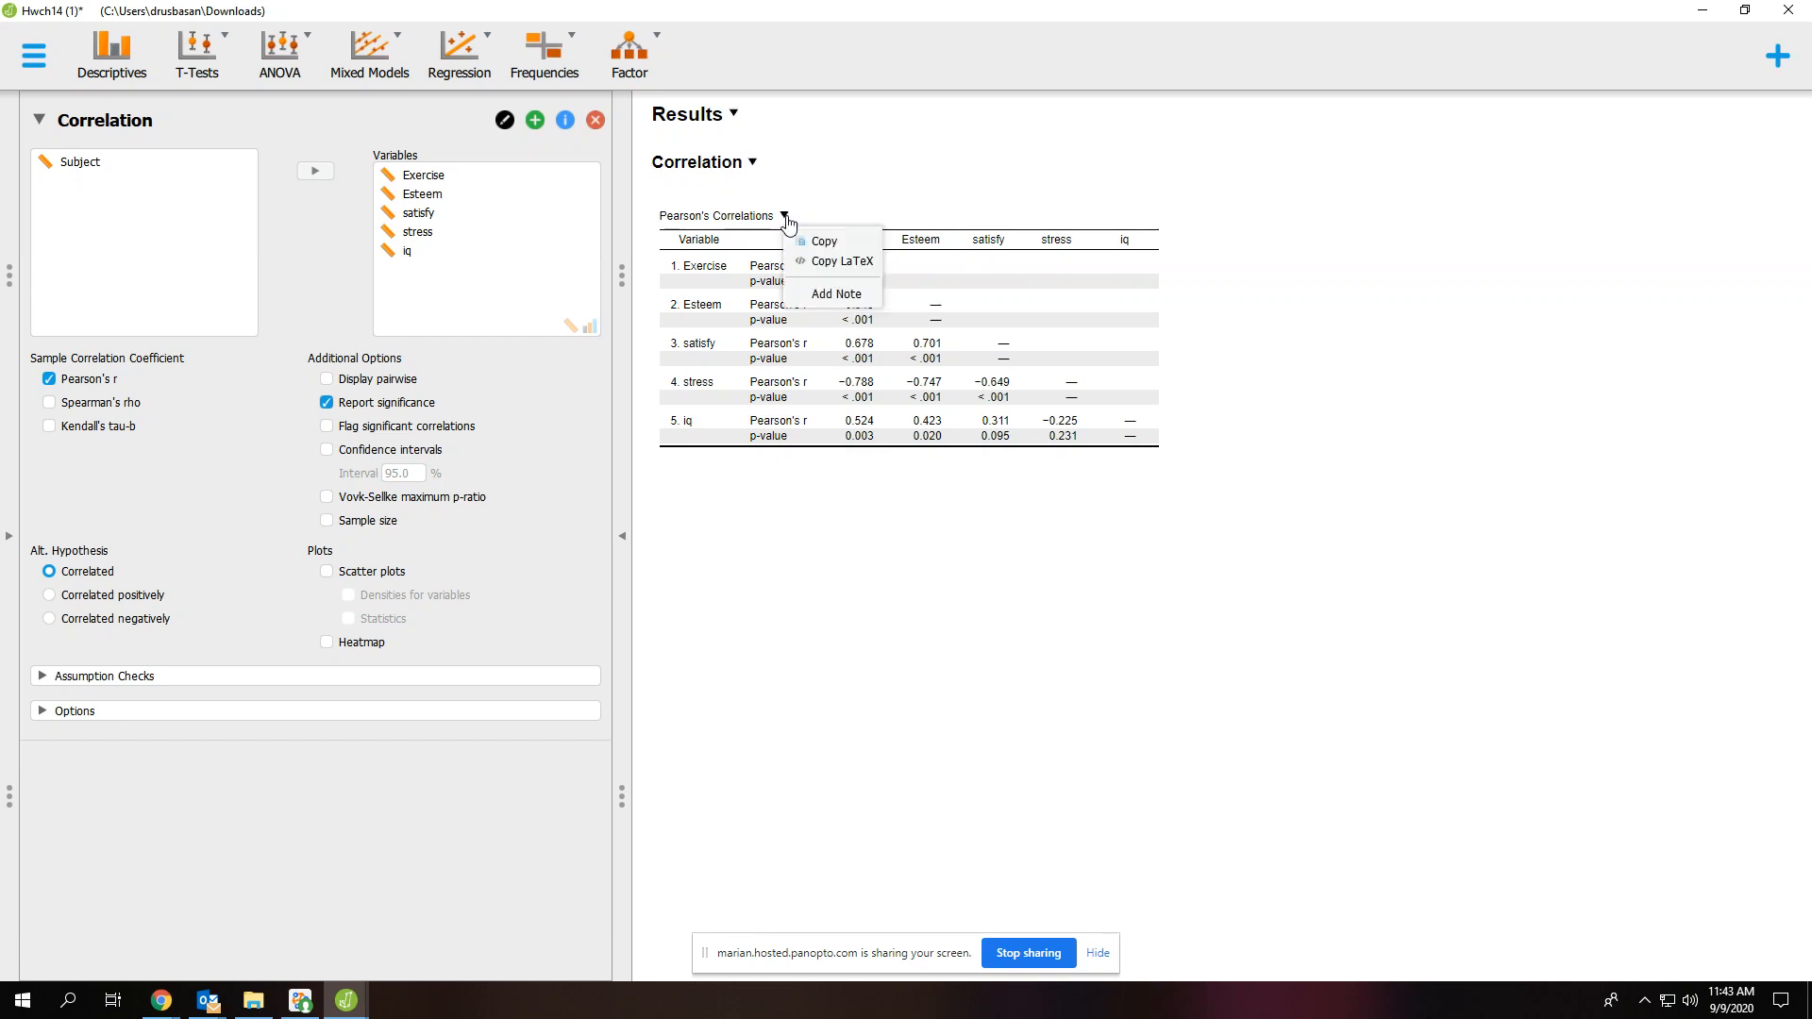
{"action": "left_click", "coordinate": [821, 242]}
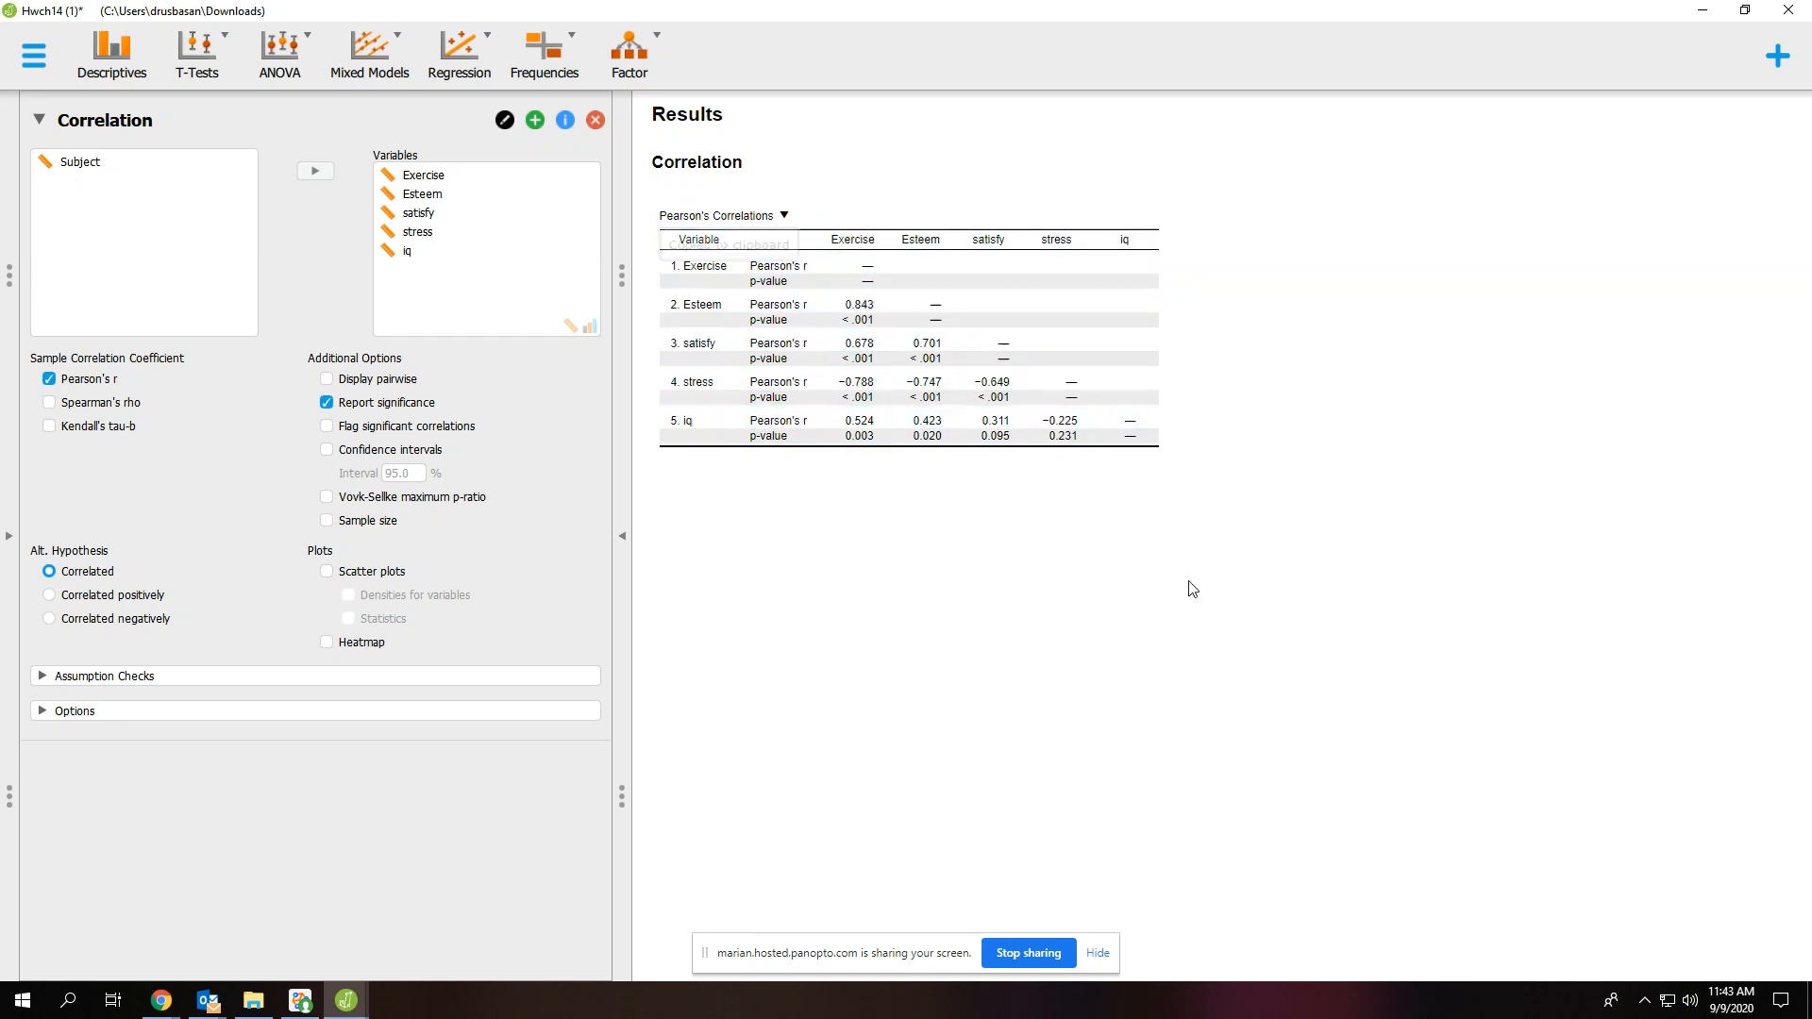